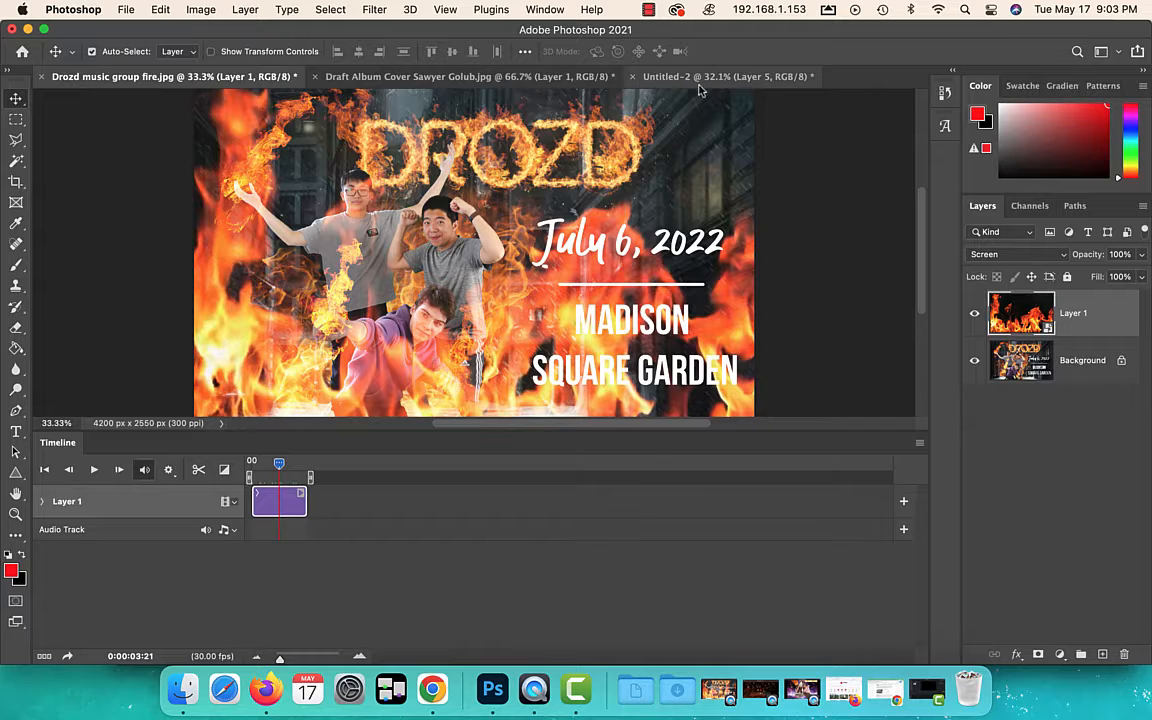
Switch from Photoshop to the Photoshop Gifs 2022 Google Doc and start a new line below the first GIF's credit
{"action": "left_click", "coordinate": [701, 77]}
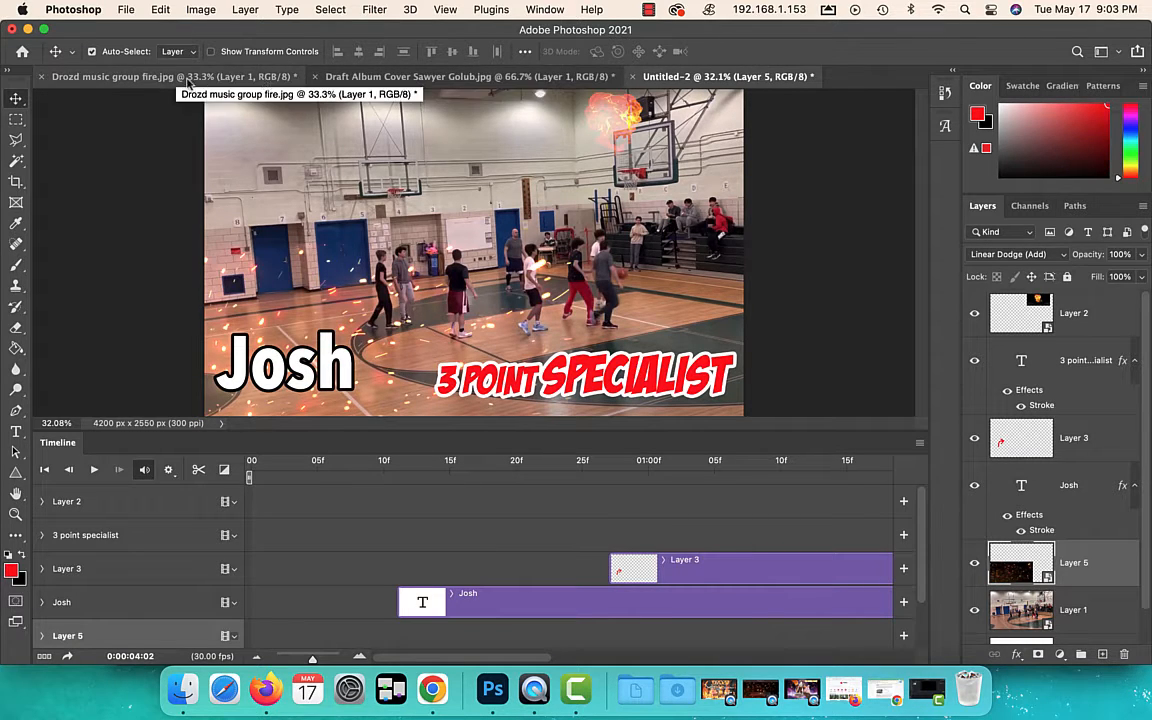
{"action": "left_click", "coordinate": [28, 29]}
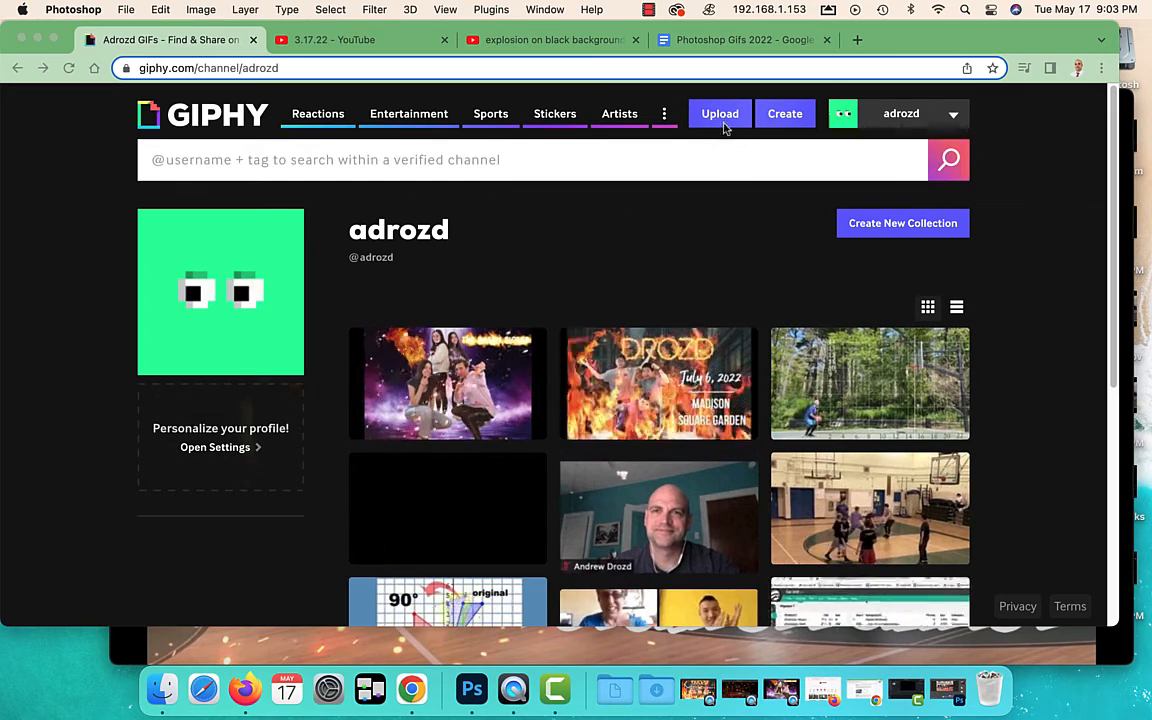
{"action": "left_click", "coordinate": [742, 40]}
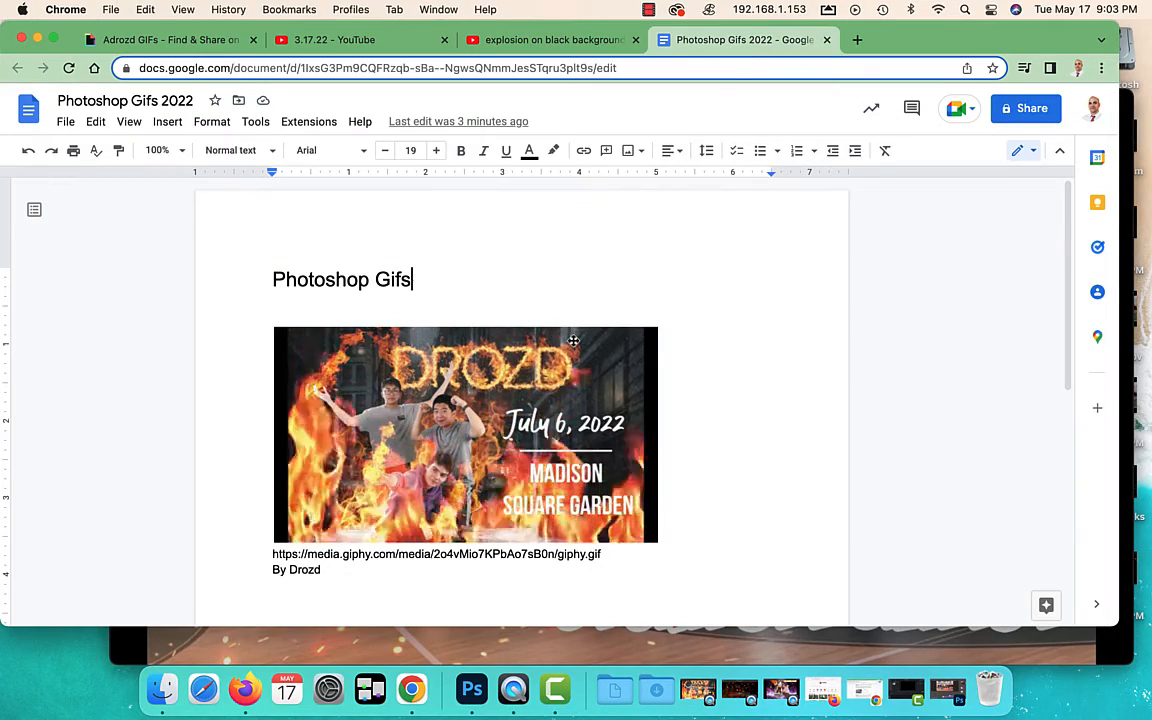
{"action": "scroll", "coordinate": [604, 380], "scroll_direction": "down", "scroll_amount": 1}
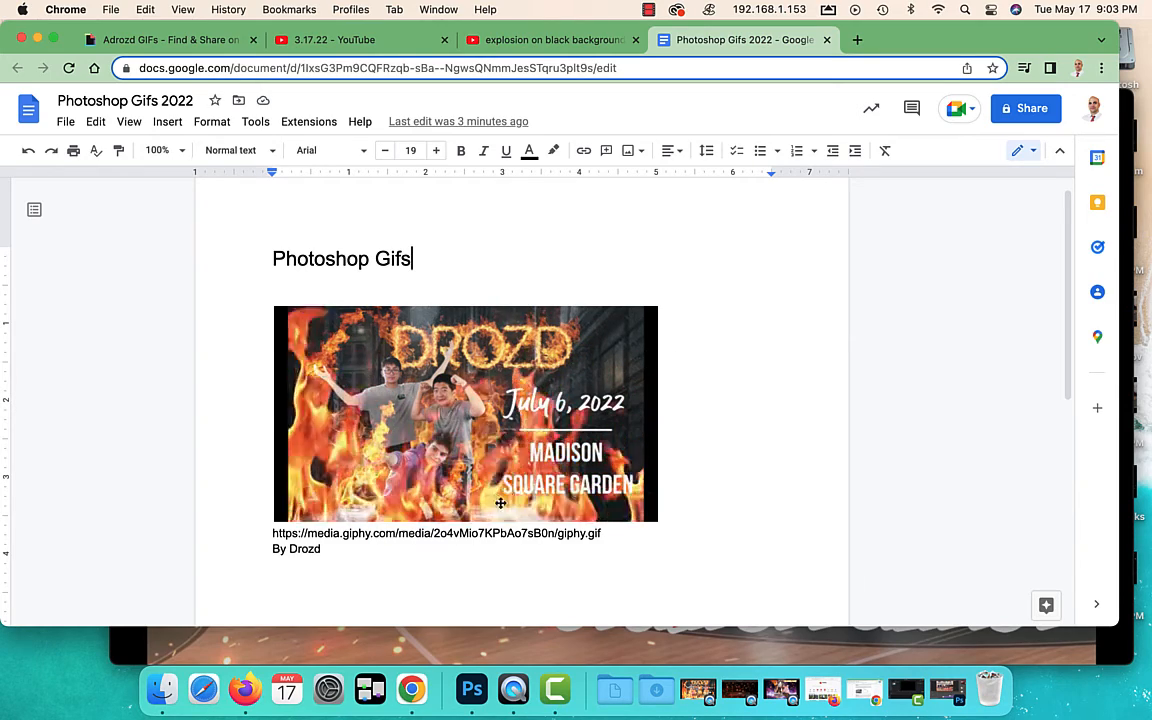
{"action": "left_click", "coordinate": [432, 551]}
{"action": "key", "text": "Return"}
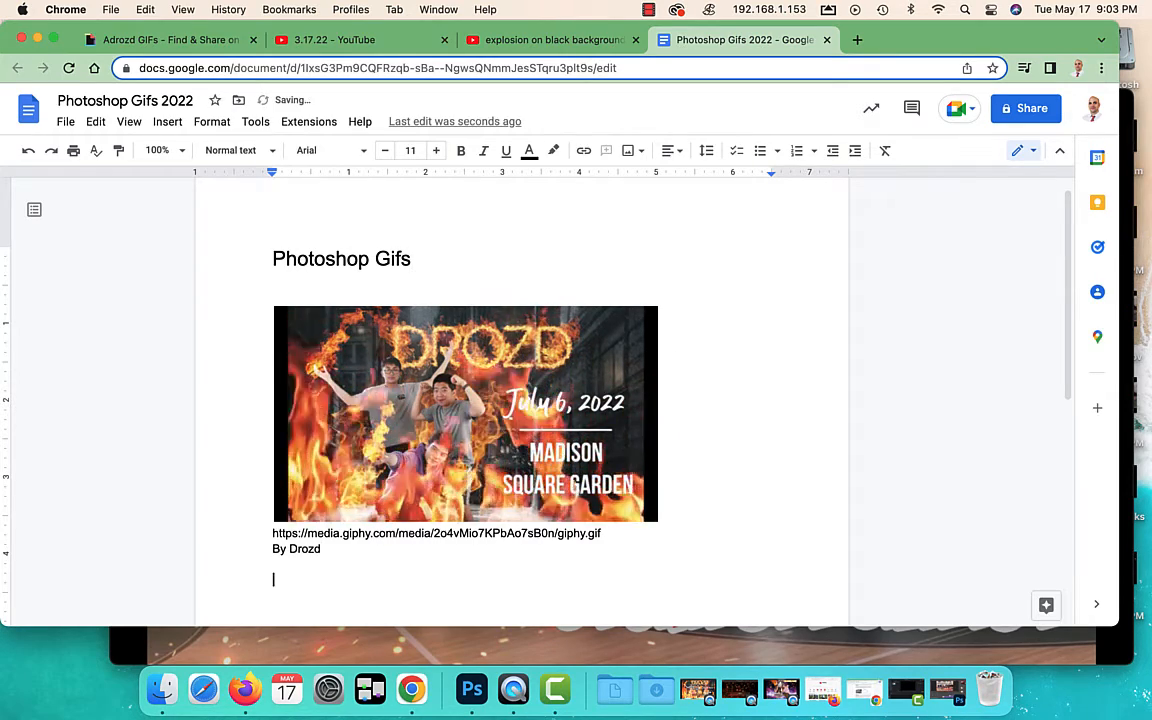
Open the purple band GIF on the GIPHY channel and copy its GIF link from the sharing options
{"action": "left_click", "coordinate": [195, 38]}
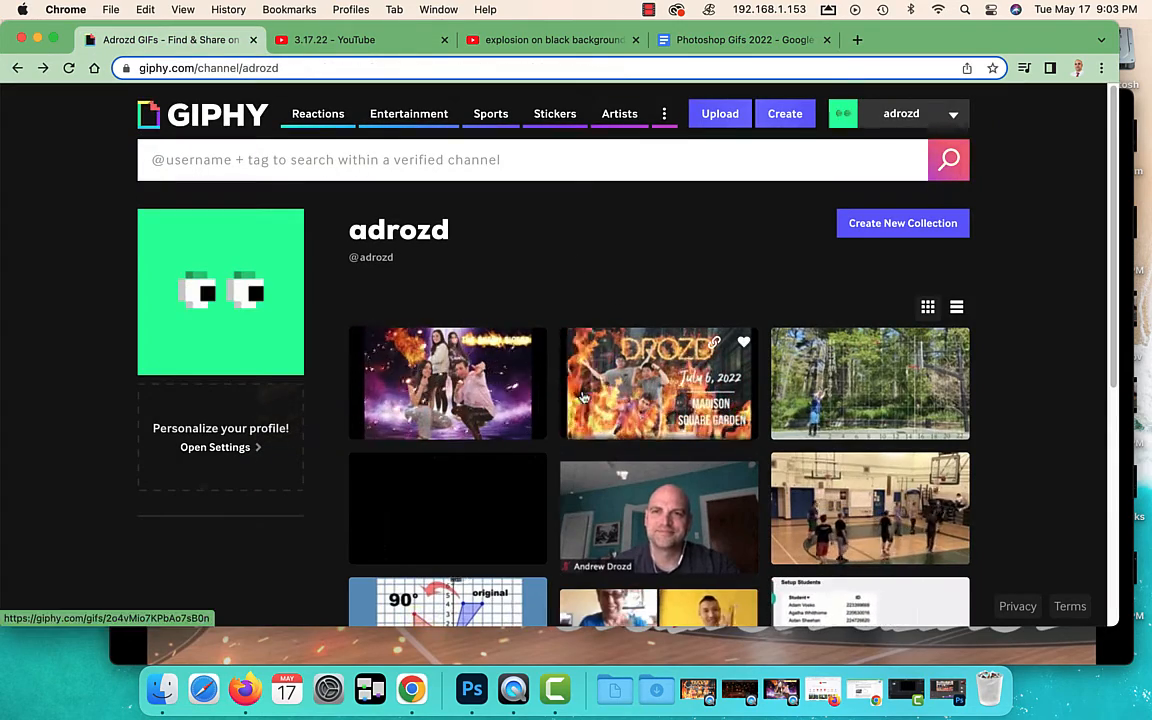
{"action": "left_click", "coordinate": [465, 410]}
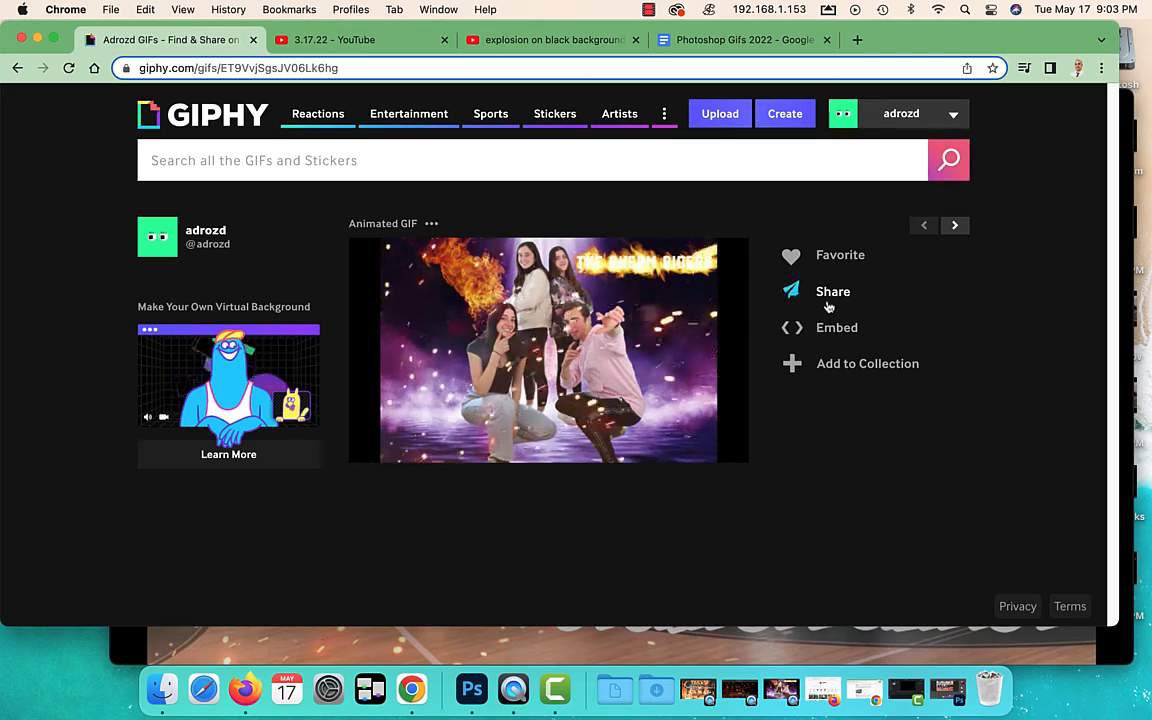
{"action": "left_click", "coordinate": [827, 304]}
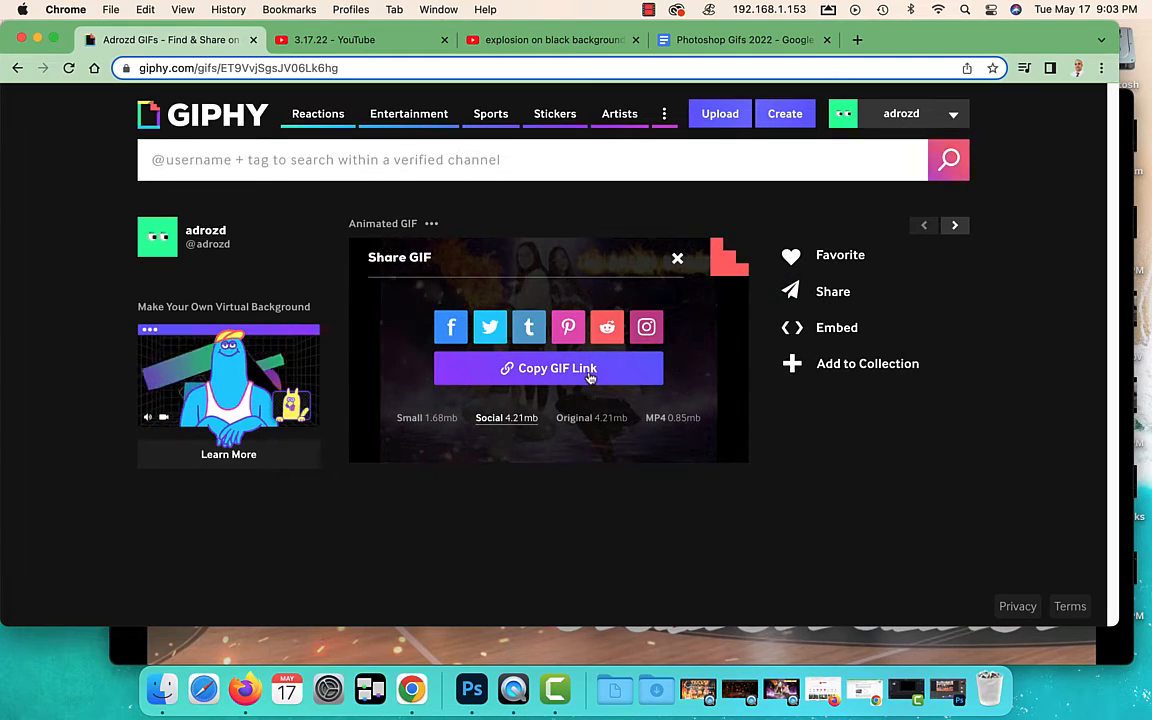
{"action": "left_click", "coordinate": [745, 39]}
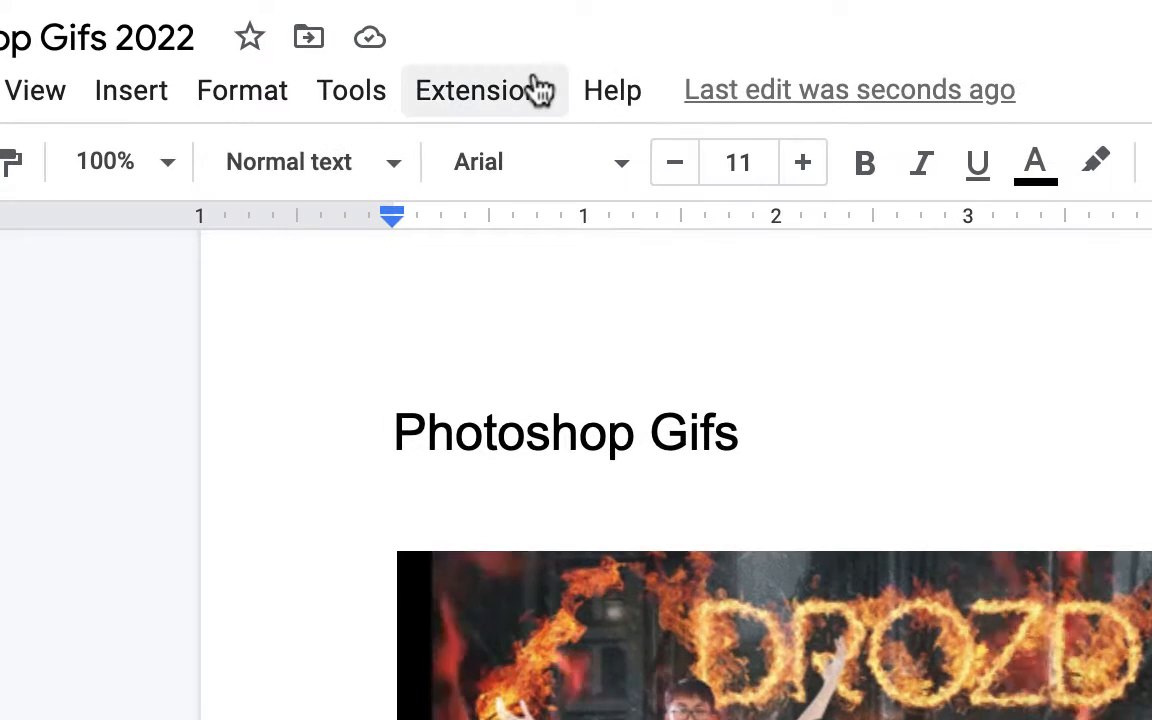
{"action": "left_click", "coordinate": [70, 90]}
{"action": "mouse_move", "coordinate": [116, 90]}
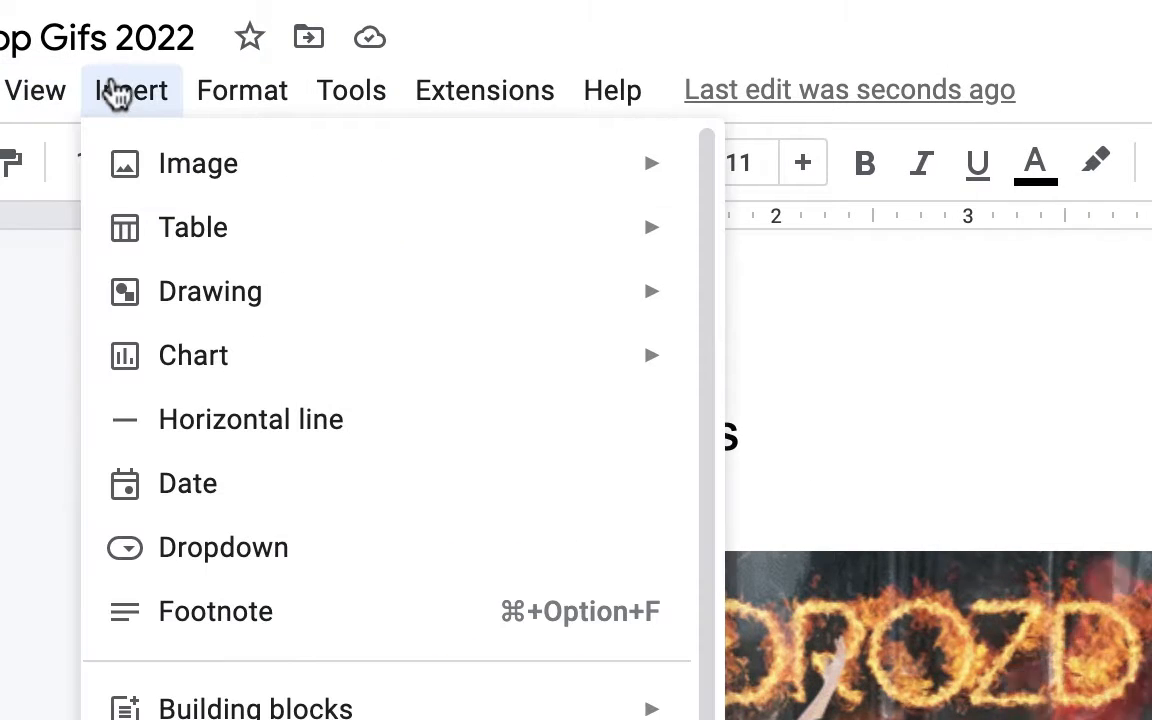
{"action": "mouse_move", "coordinate": [247, 190]}
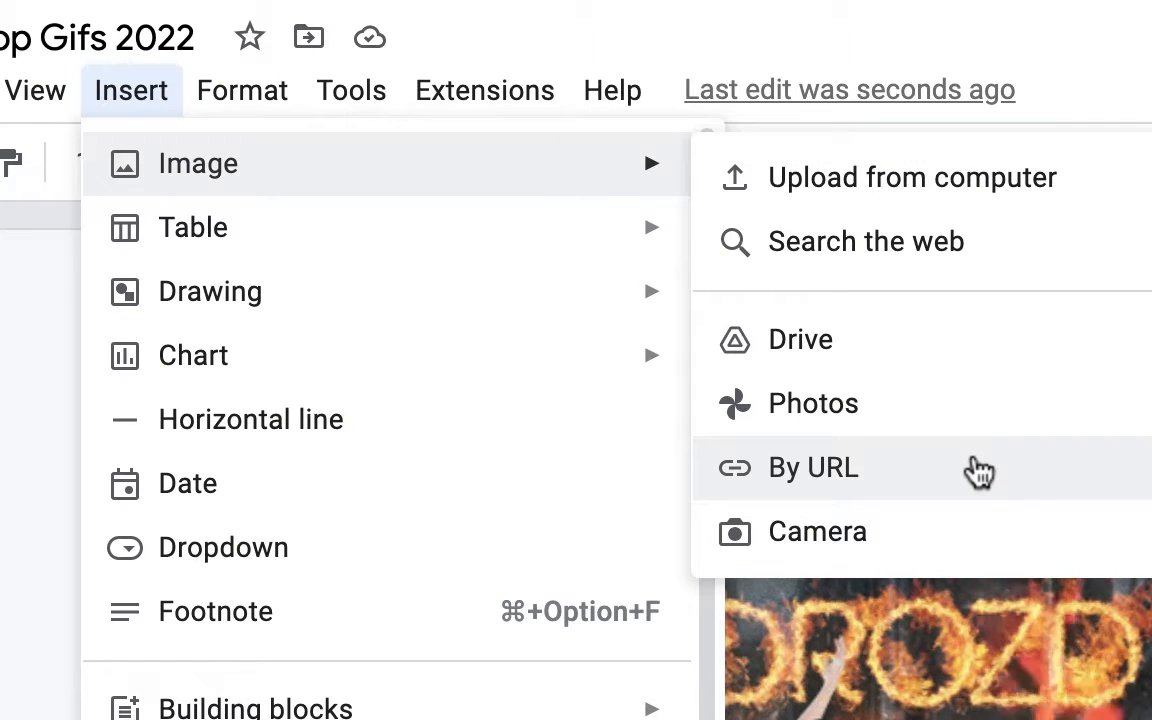
{"action": "left_click", "coordinate": [978, 472]}
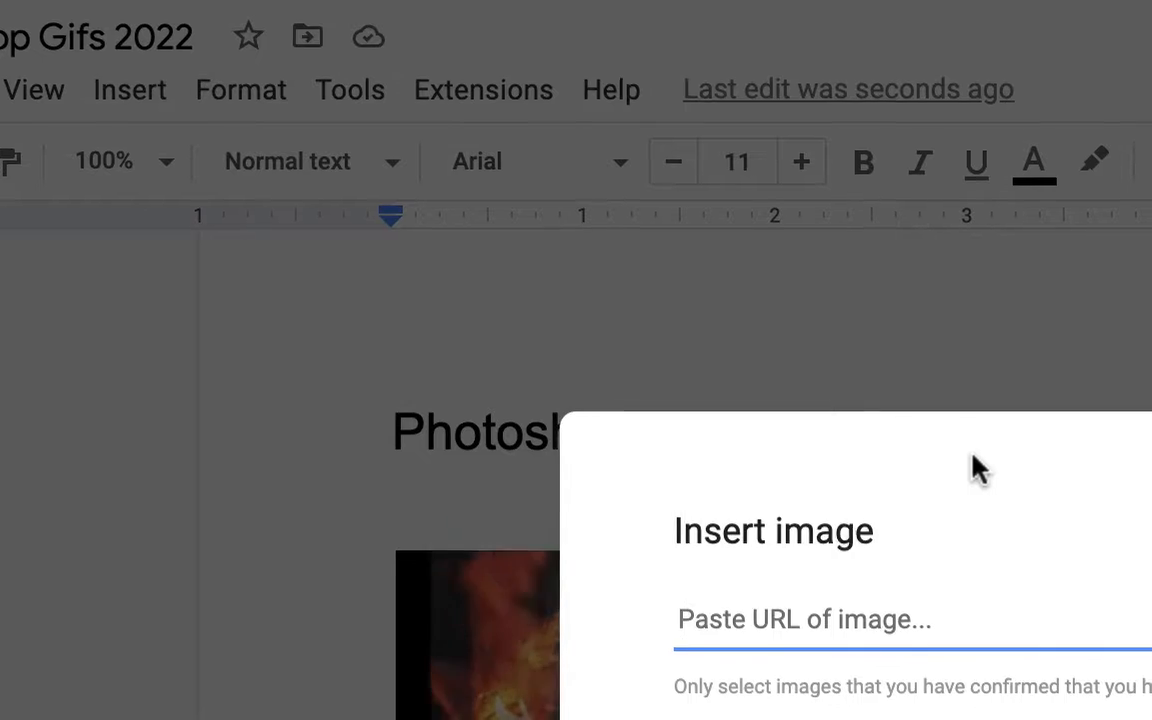
{"action": "type", "text": "https://media.giphy.com/media/ET9VvjSgsJV06Lk6hg/giphy.gif"}
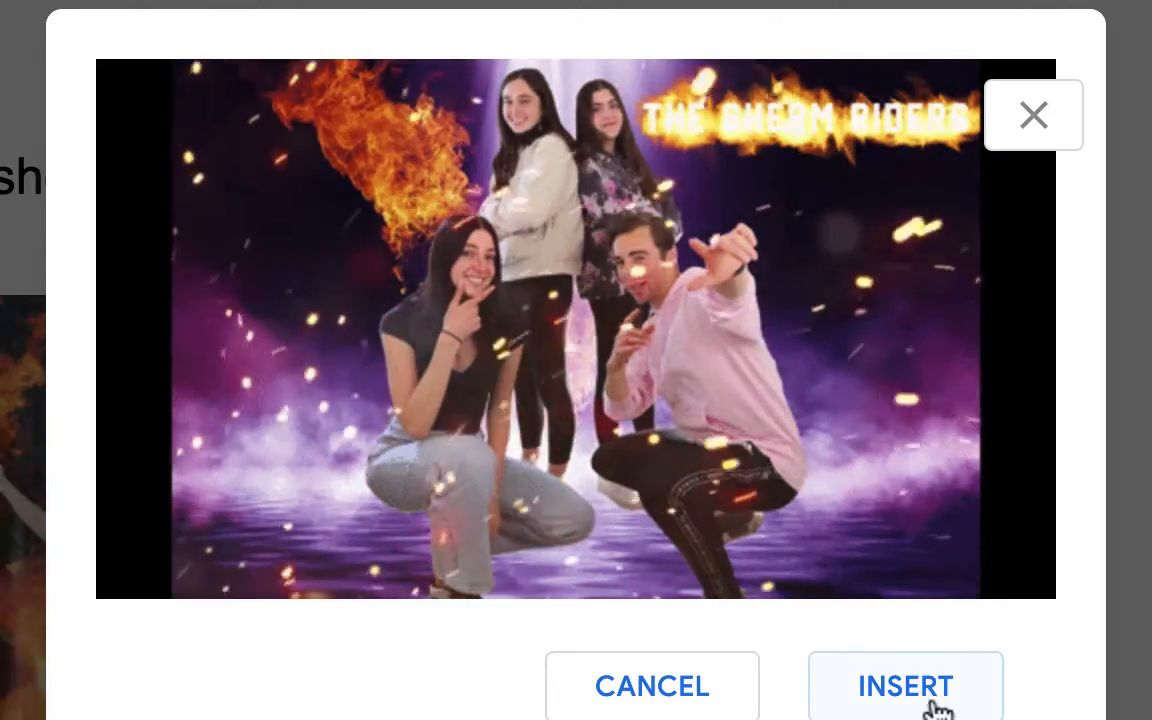
{"action": "left_click", "coordinate": [936, 706]}
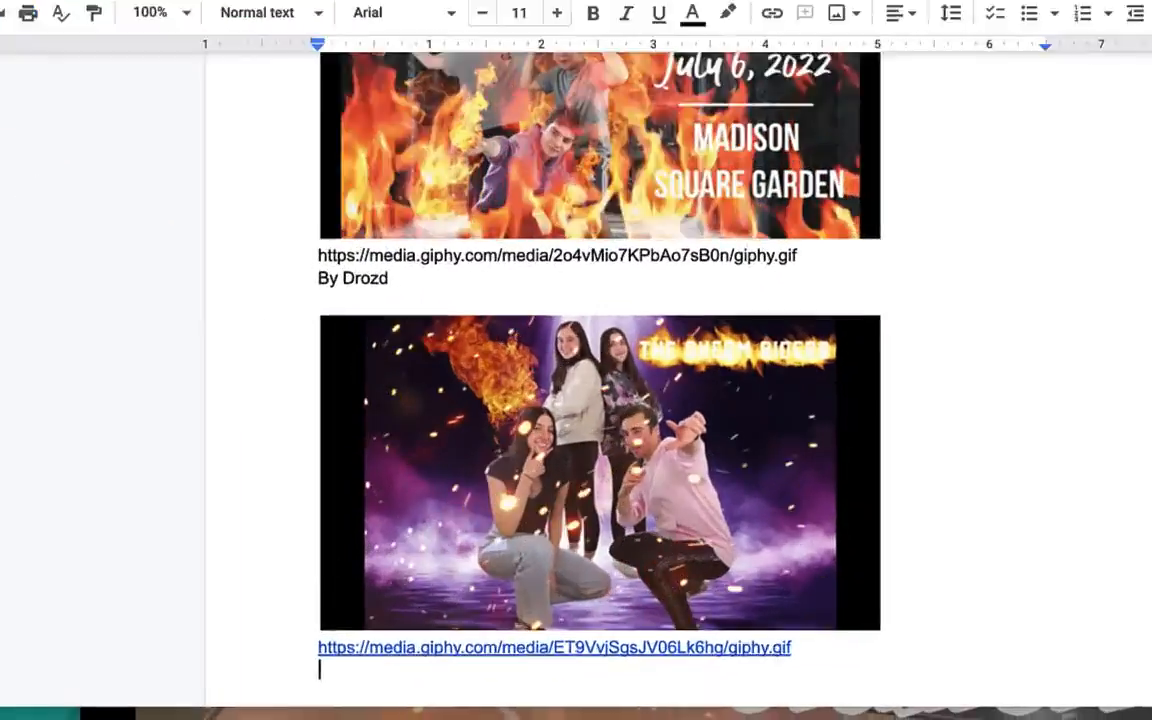
Enter a credit line starting with "By" and naming both creators below the new GIF's link
{"action": "type", "text": "By Drozd and S"}
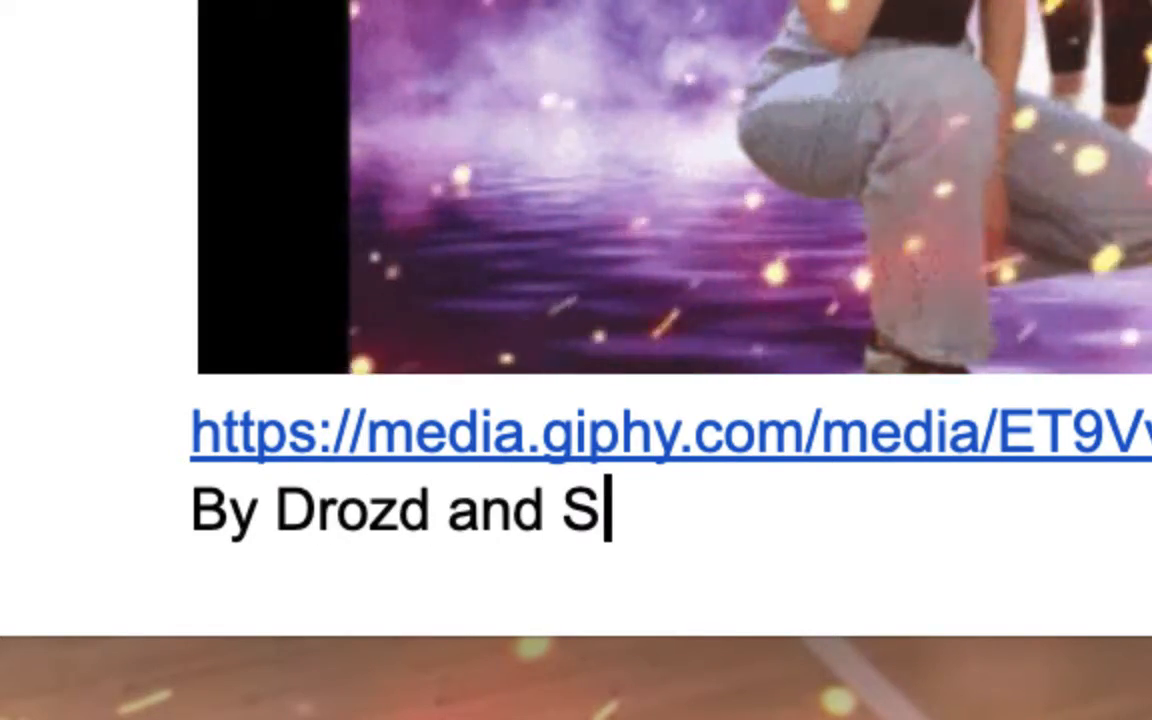
{"action": "type", "text": "awyer"}
{"action": "key", "text": "Return"}
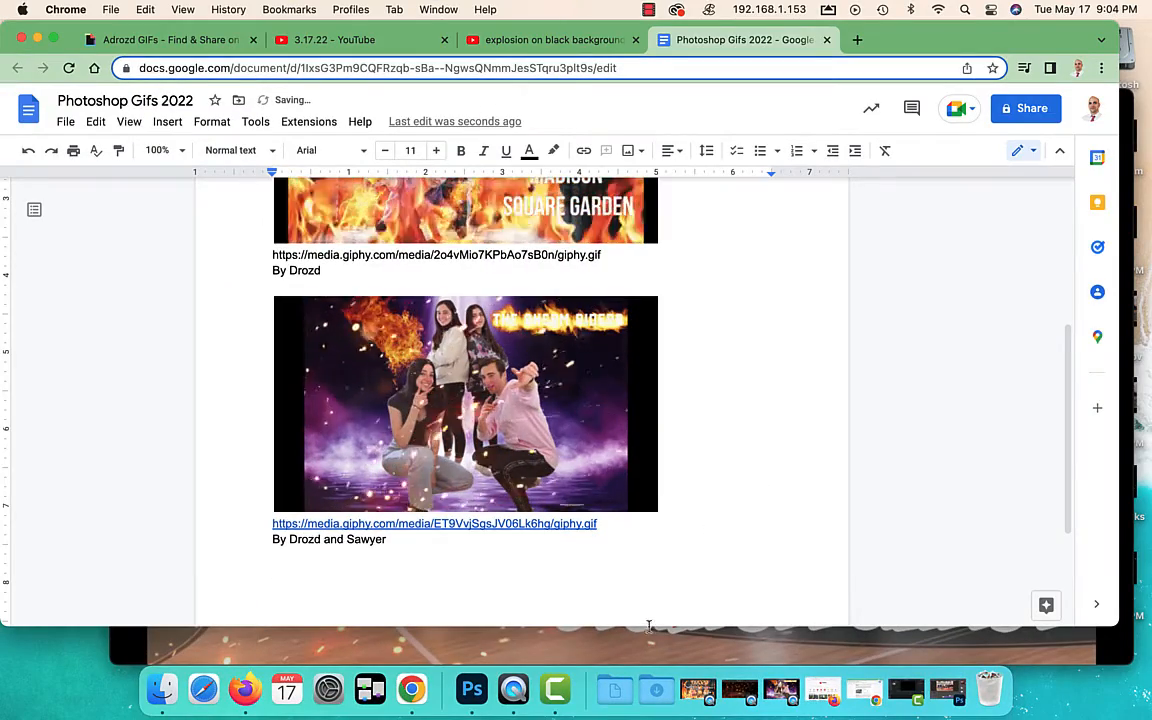
Switch to QuickTime Player and play the finished basketball clip from the beginning, keeping the playback controls clear of the captions
{"action": "left_click", "coordinate": [513, 690]}
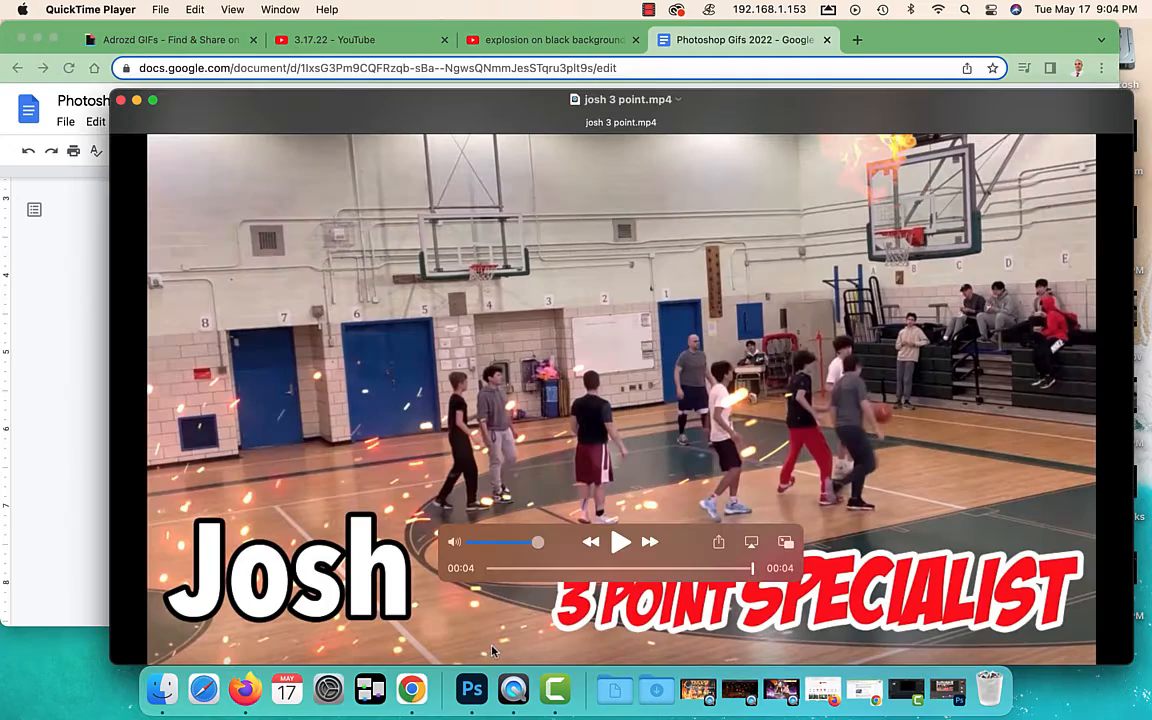
{"action": "left_click", "coordinate": [621, 542]}
{"action": "left_click_drag", "start_coordinate": [660, 550], "coordinate": [745, 175]}
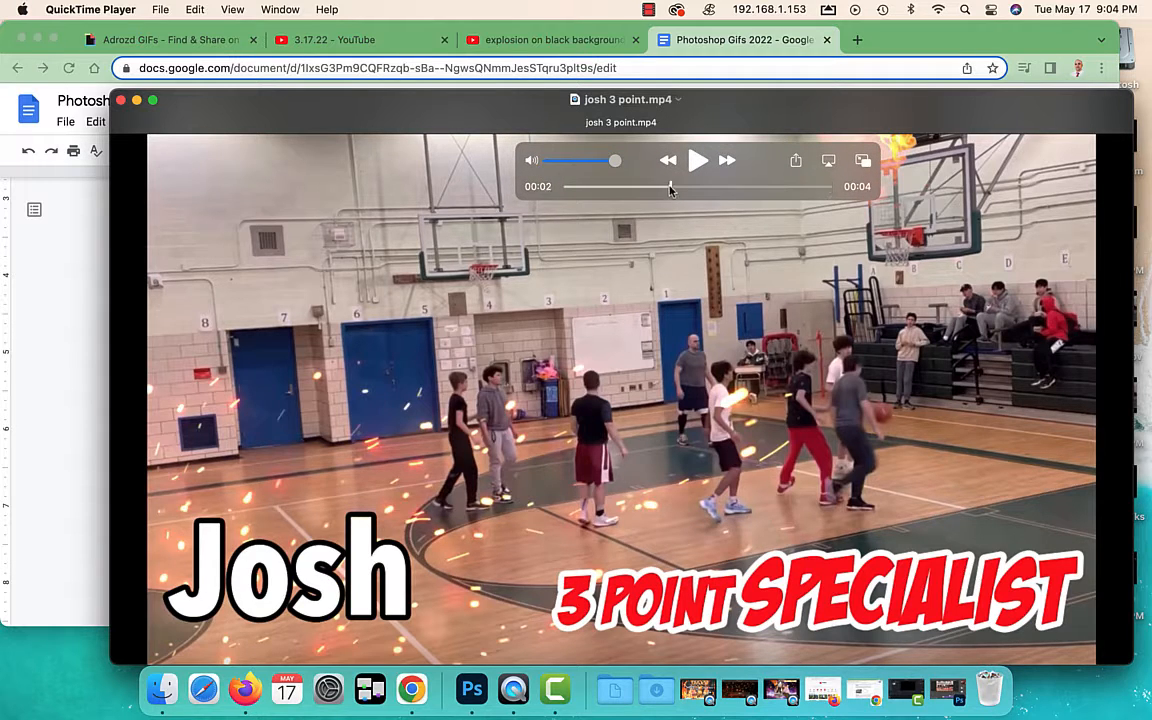
{"action": "left_click_drag", "start_coordinate": [670, 189], "coordinate": [545, 187]}
{"action": "left_click", "coordinate": [697, 161]}
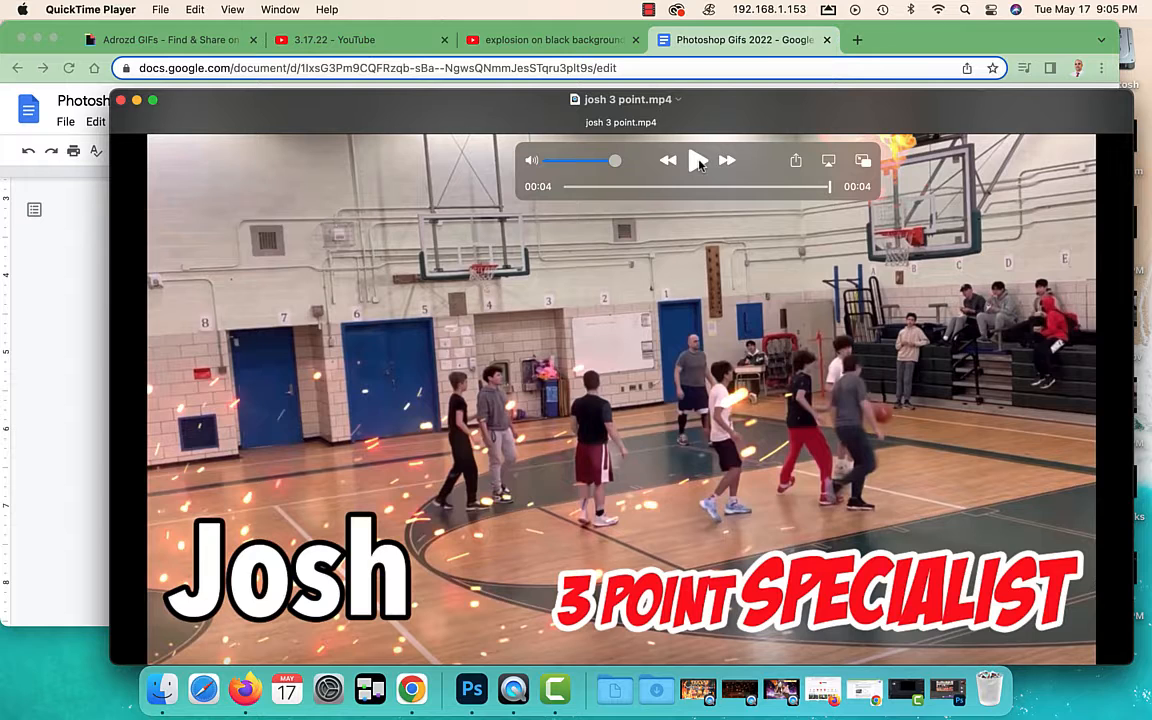
Switch to Photoshop and examine how the Untitled-2 layer clips are arranged over the full length of the timeline
{"action": "left_click", "coordinate": [472, 688]}
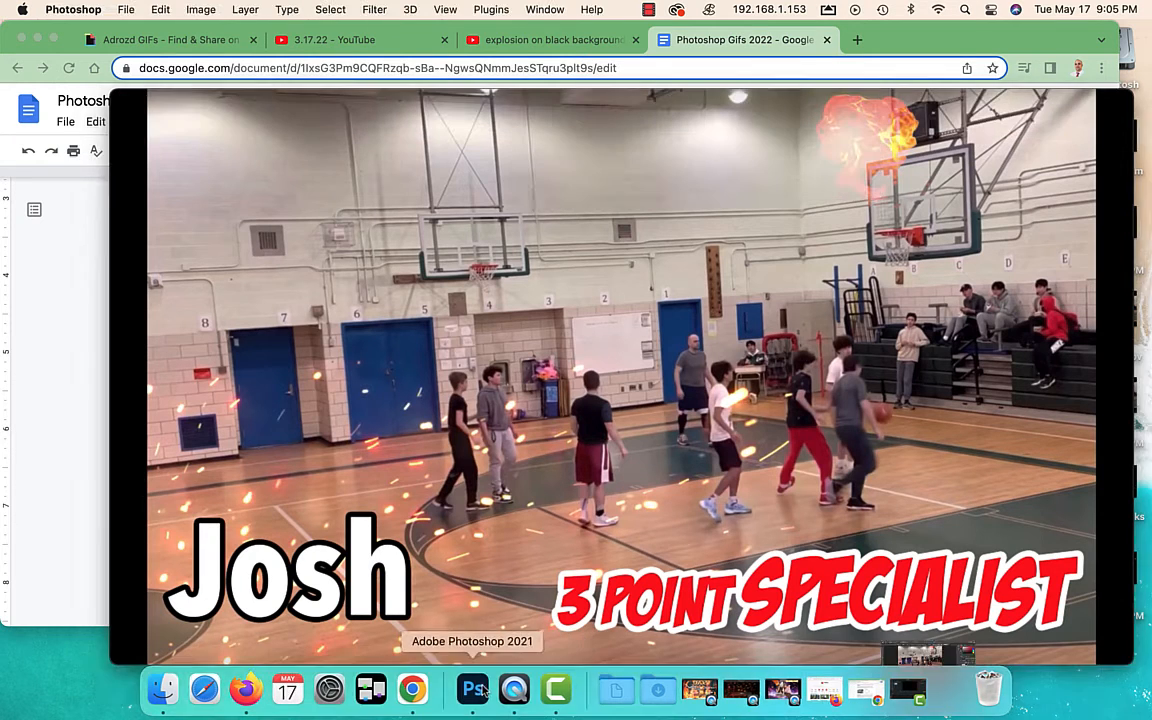
{"action": "scroll", "coordinate": [711, 563], "scroll_direction": "down", "scroll_amount": 3}
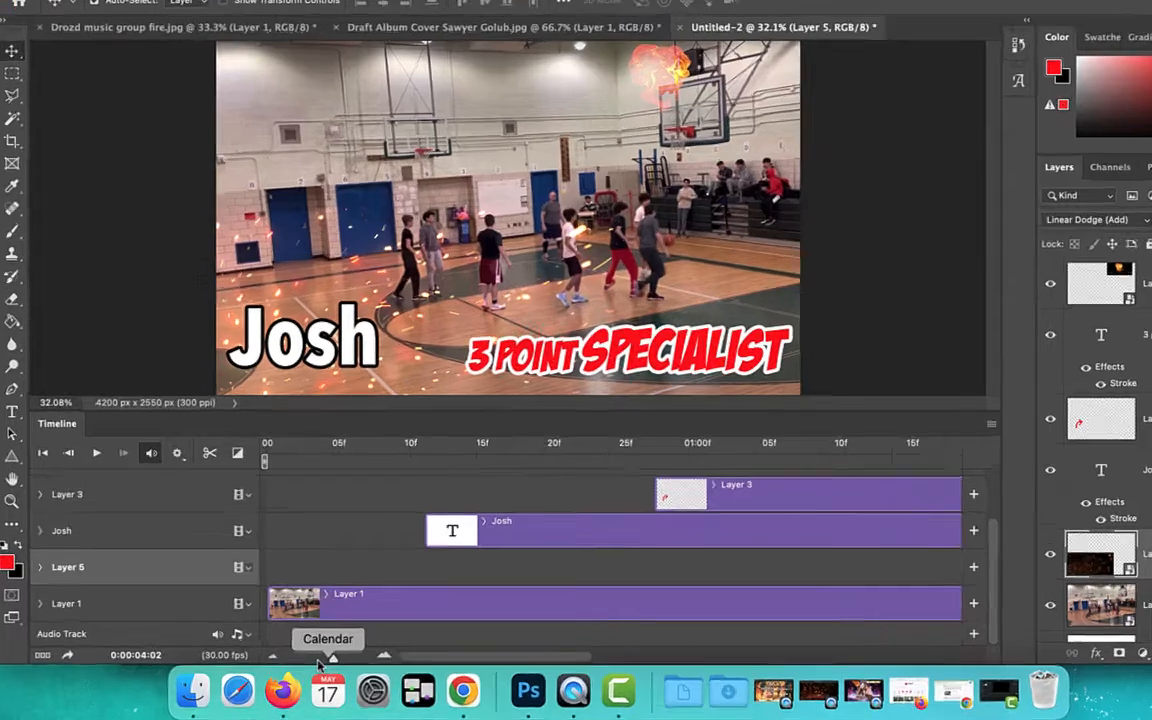
{"action": "left_click_drag", "start_coordinate": [312, 658], "coordinate": [291, 658]}
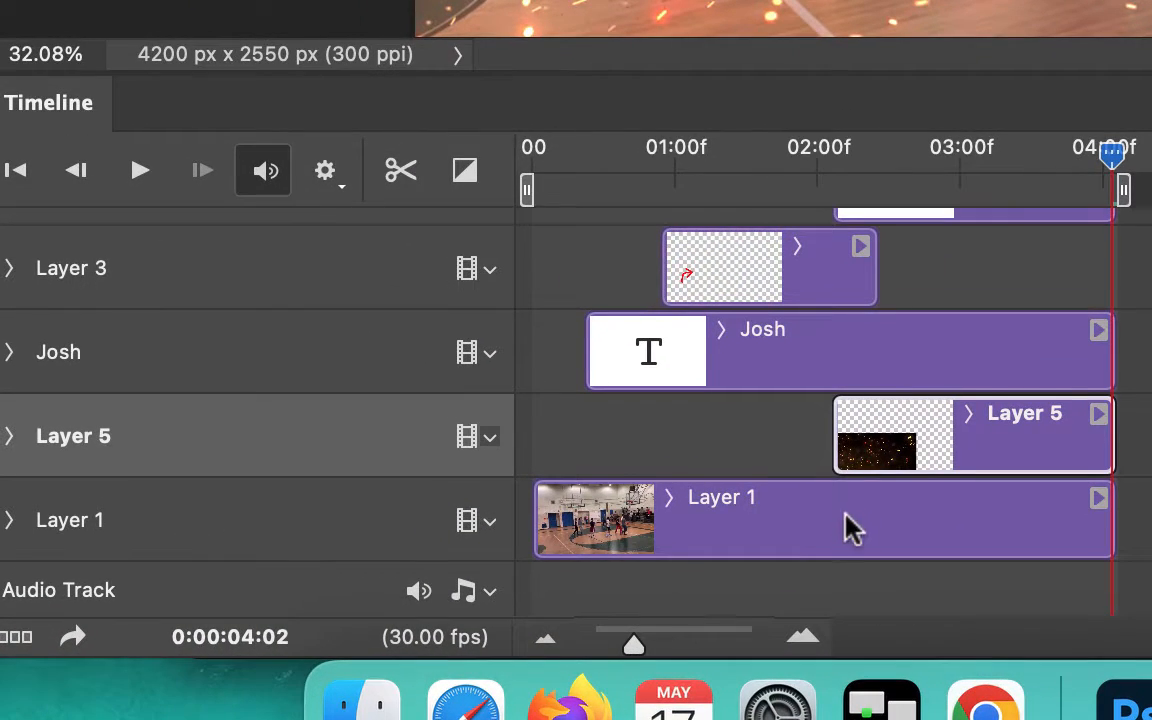
{"action": "scroll", "coordinate": [840, 310], "scroll_direction": "up", "scroll_amount": 1}
{"action": "scroll", "coordinate": [840, 310], "scroll_direction": "up", "scroll_amount": 3}
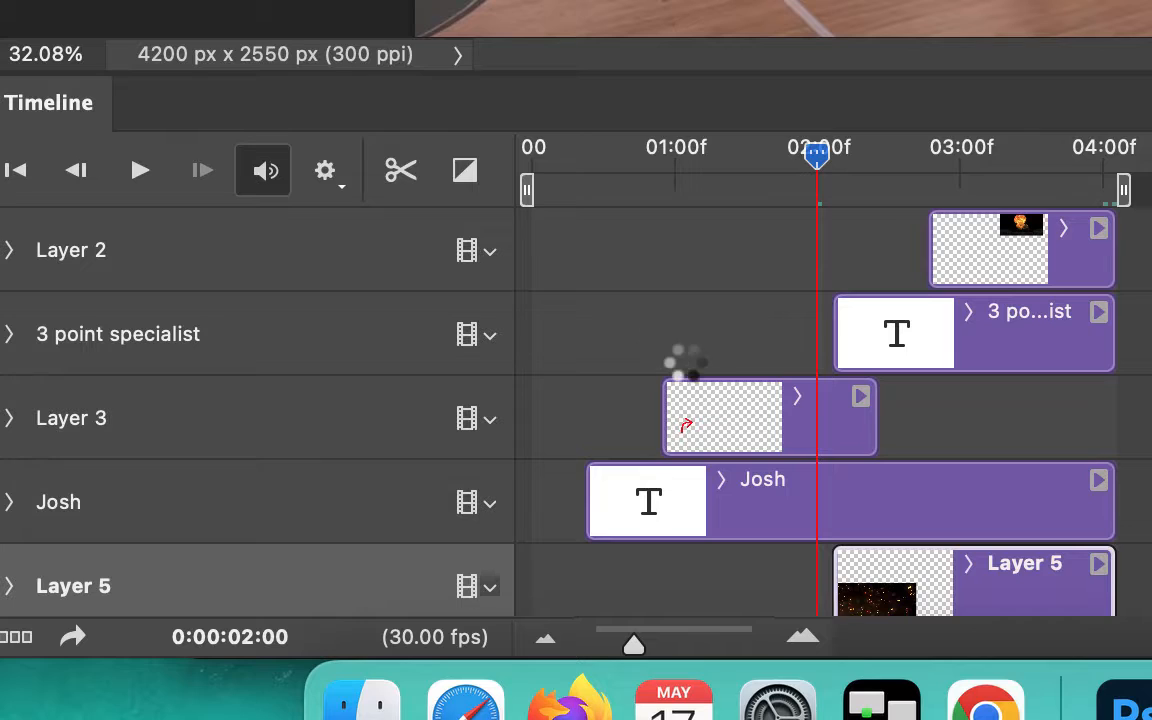
{"action": "scroll", "coordinate": [818, 335], "scroll_direction": "down", "scroll_amount": 1}
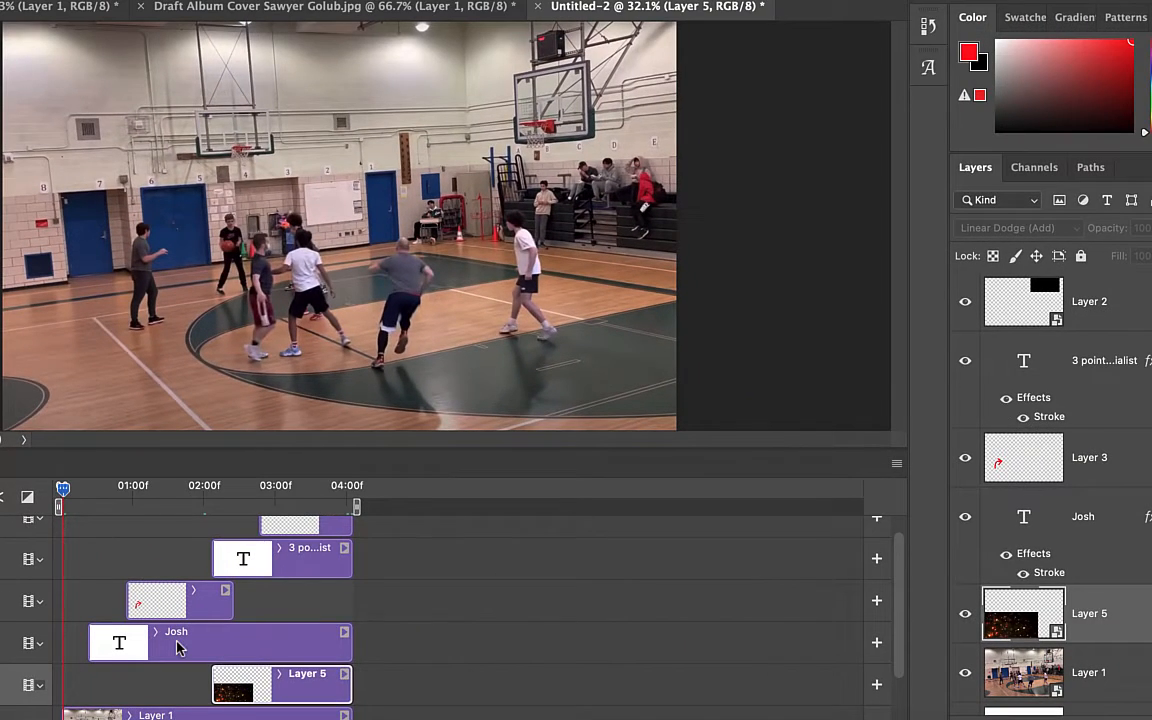
{"action": "scroll", "coordinate": [176, 648], "scroll_direction": "down", "scroll_amount": 1}
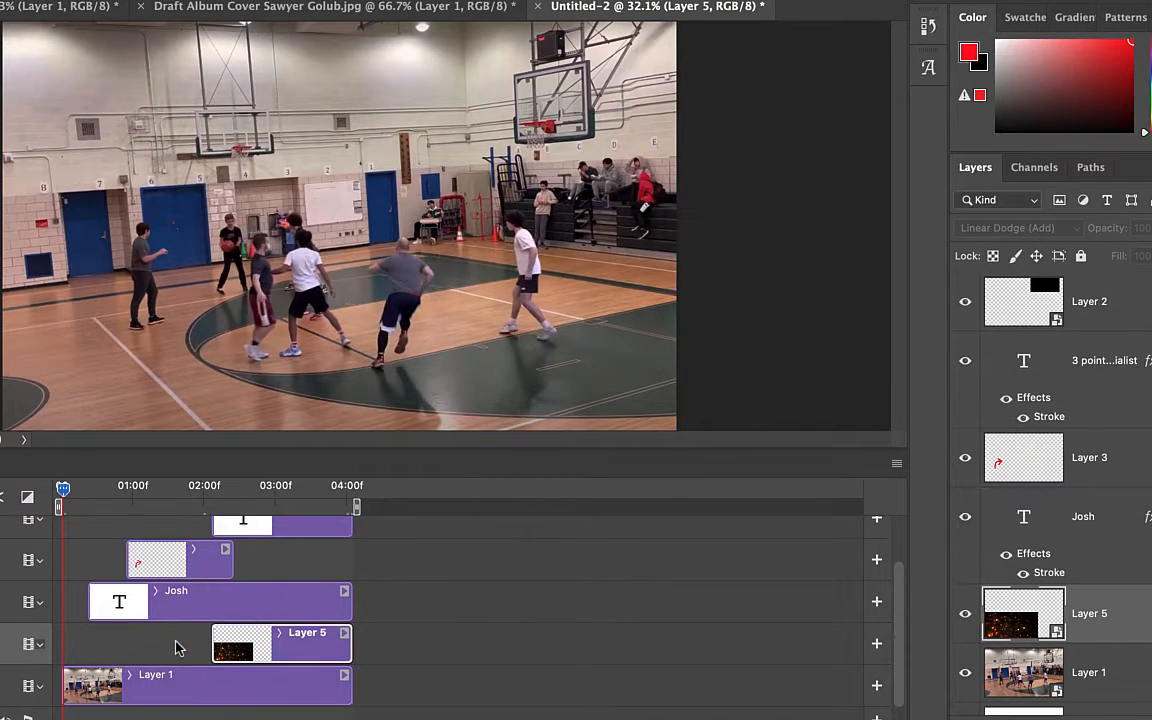
{"action": "scroll", "coordinate": [90, 697], "scroll_direction": "down", "scroll_amount": 1}
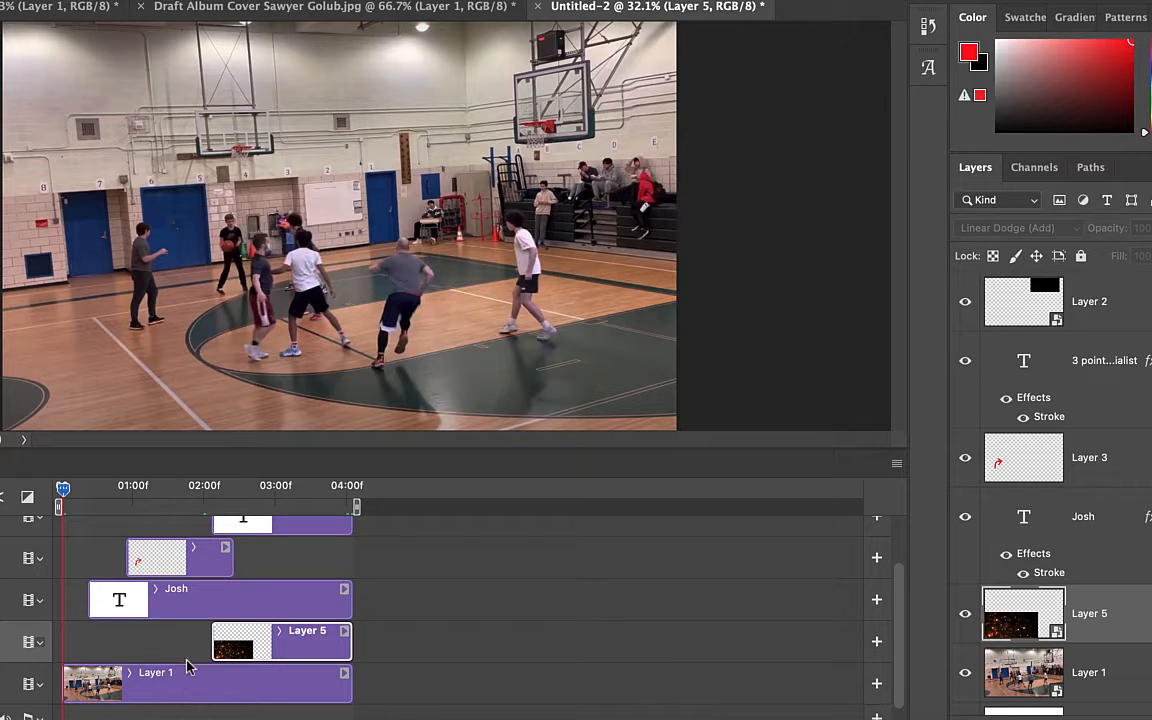
Play the basketball composition in the timeline to check when the name text, red arrow and effect layers come in
{"action": "scroll", "coordinate": [113, 651], "scroll_direction": "up", "scroll_amount": 1}
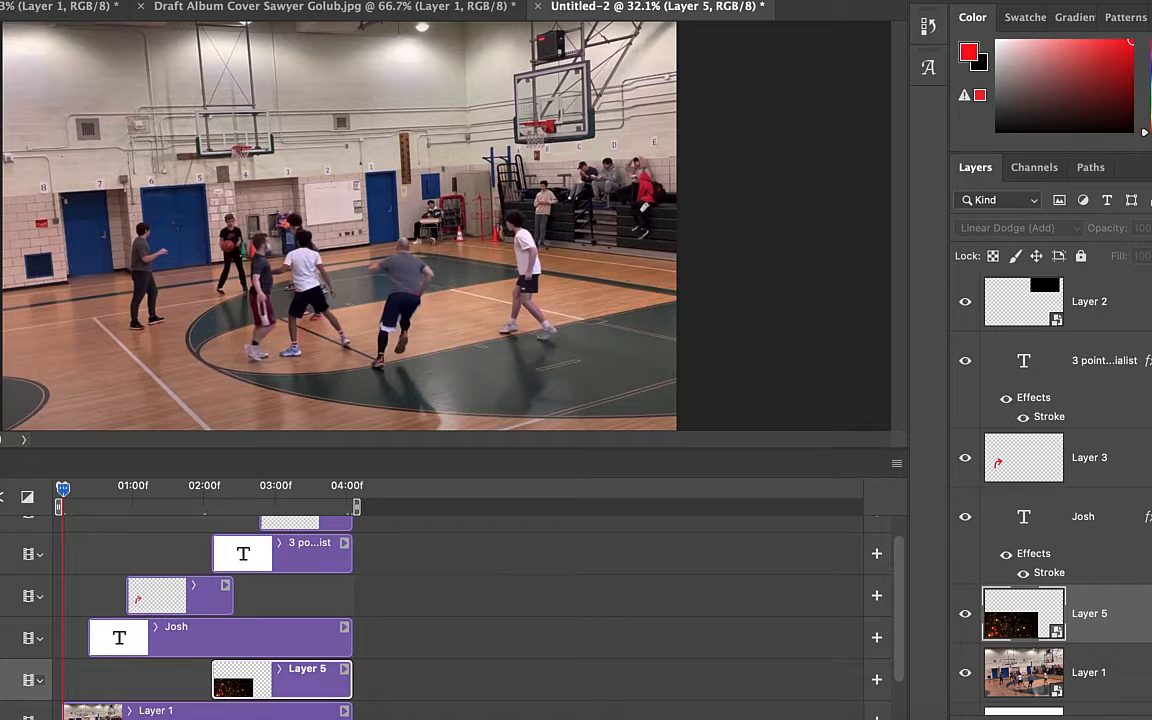
{"action": "key", "text": "space"}
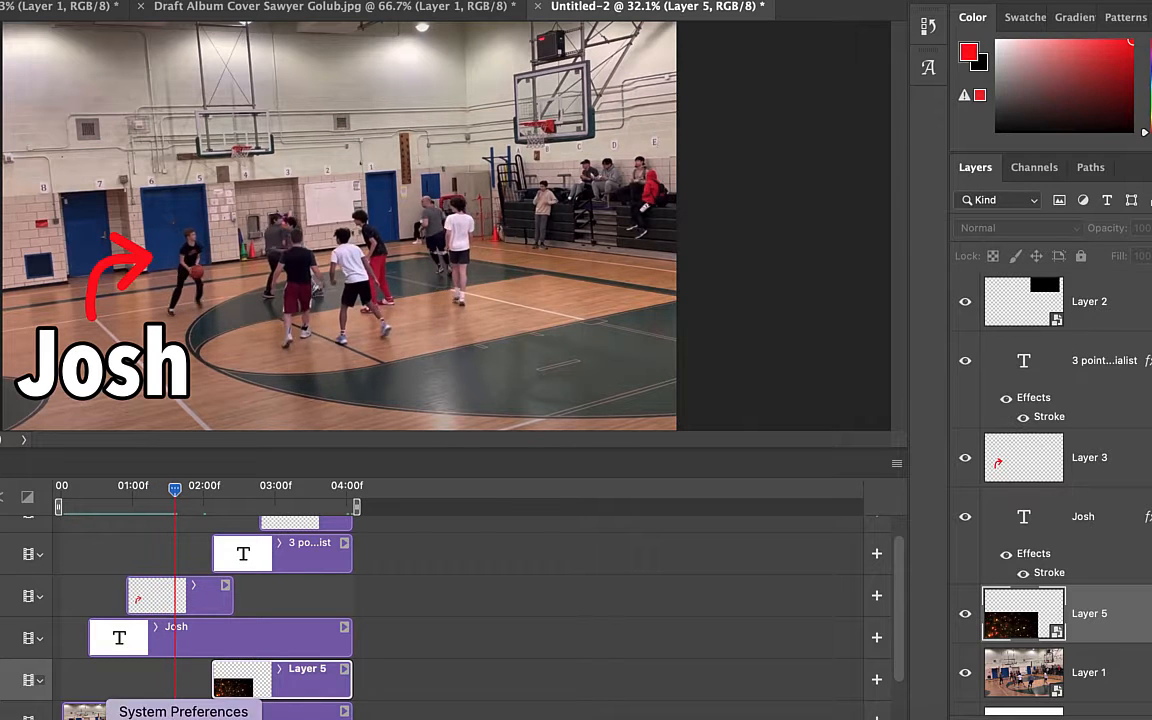
{"action": "scroll", "coordinate": [248, 658], "scroll_direction": "up", "scroll_amount": 2}
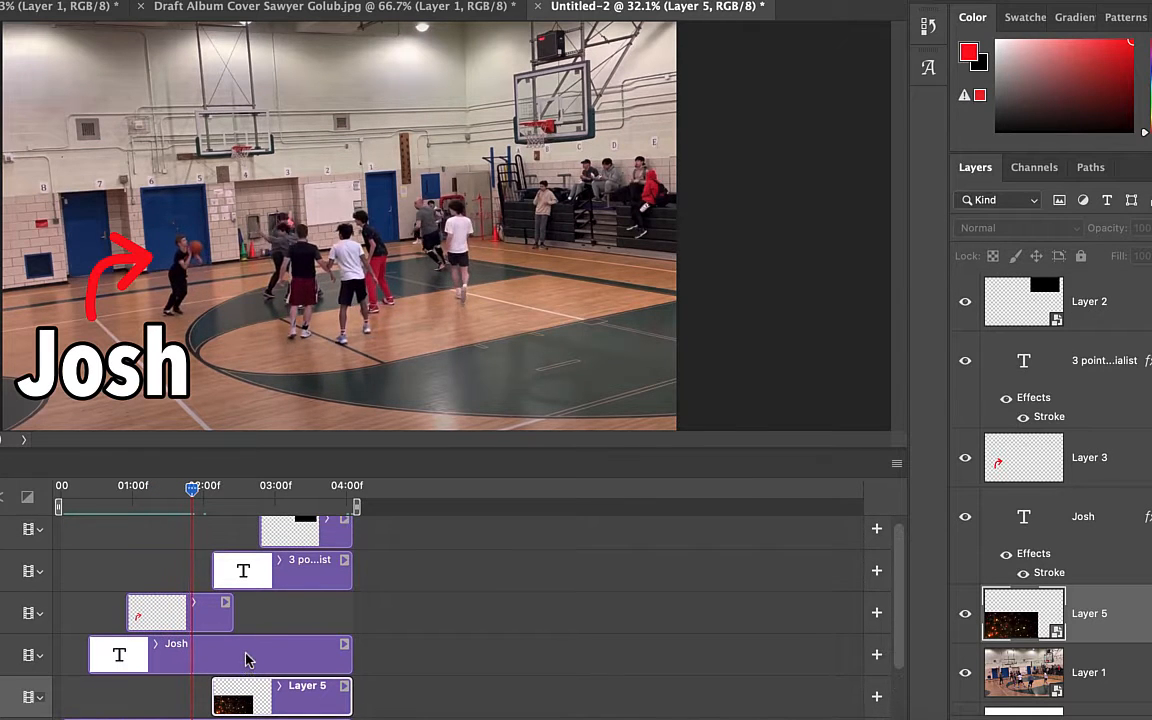
{"action": "scroll", "coordinate": [244, 663], "scroll_direction": "up", "scroll_amount": 1}
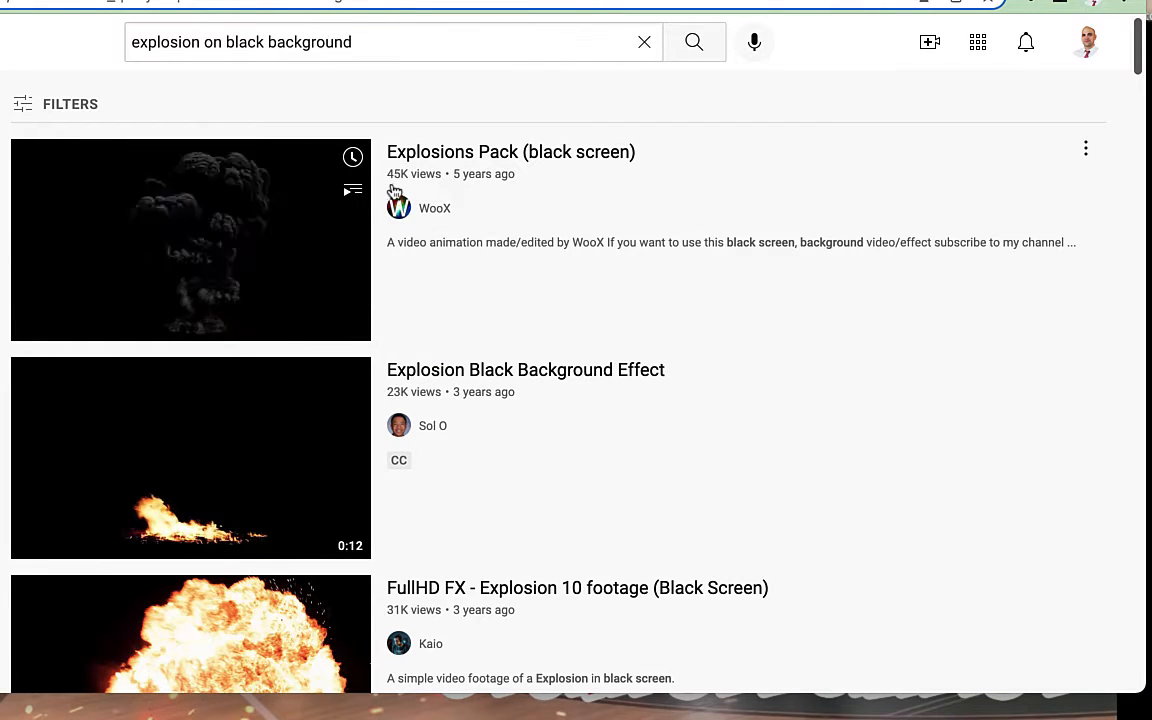
Browse the YouTube results for "explosion on black background" and preview the Color Explosion on Black Background stock video
{"action": "scroll", "coordinate": [517, 316], "scroll_direction": "down", "scroll_amount": 5}
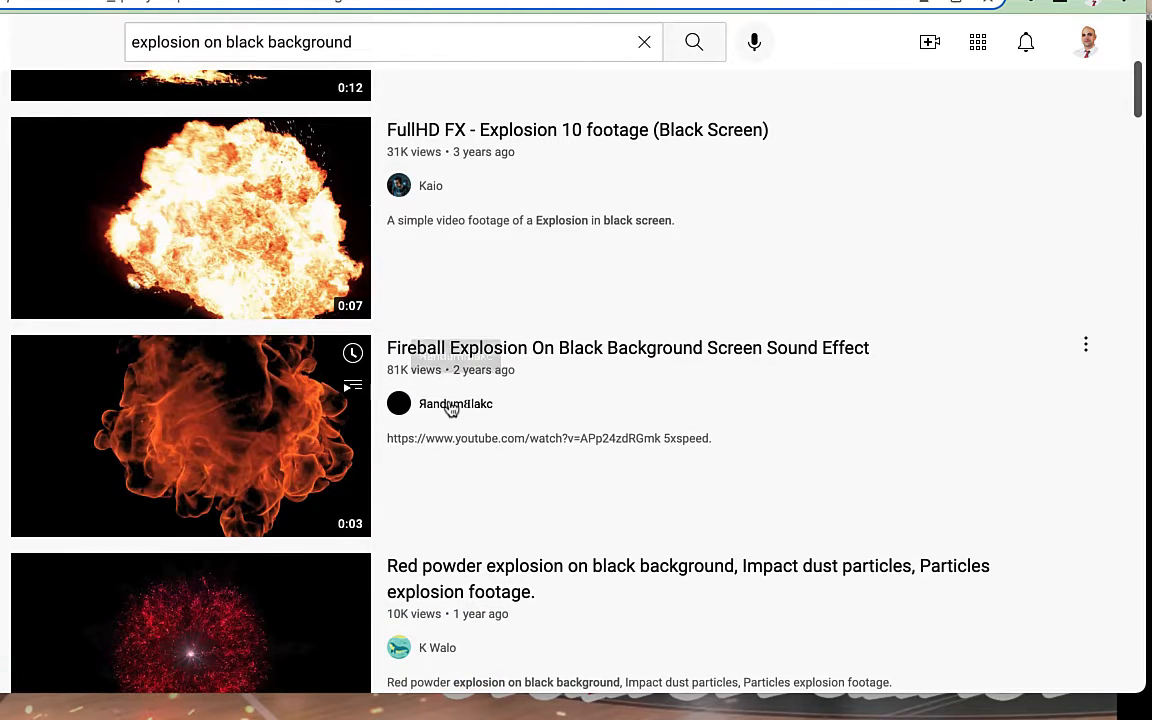
{"action": "scroll", "coordinate": [530, 387], "scroll_direction": "down", "scroll_amount": 7}
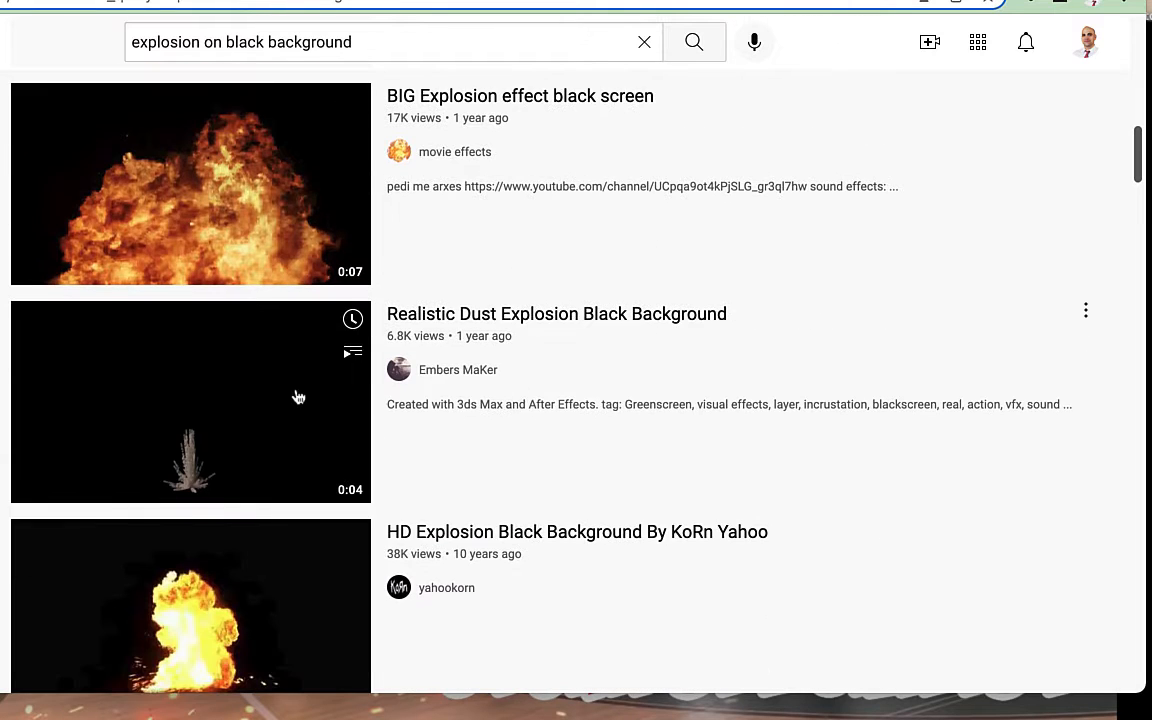
{"action": "scroll", "coordinate": [298, 397], "scroll_direction": "down", "scroll_amount": 9}
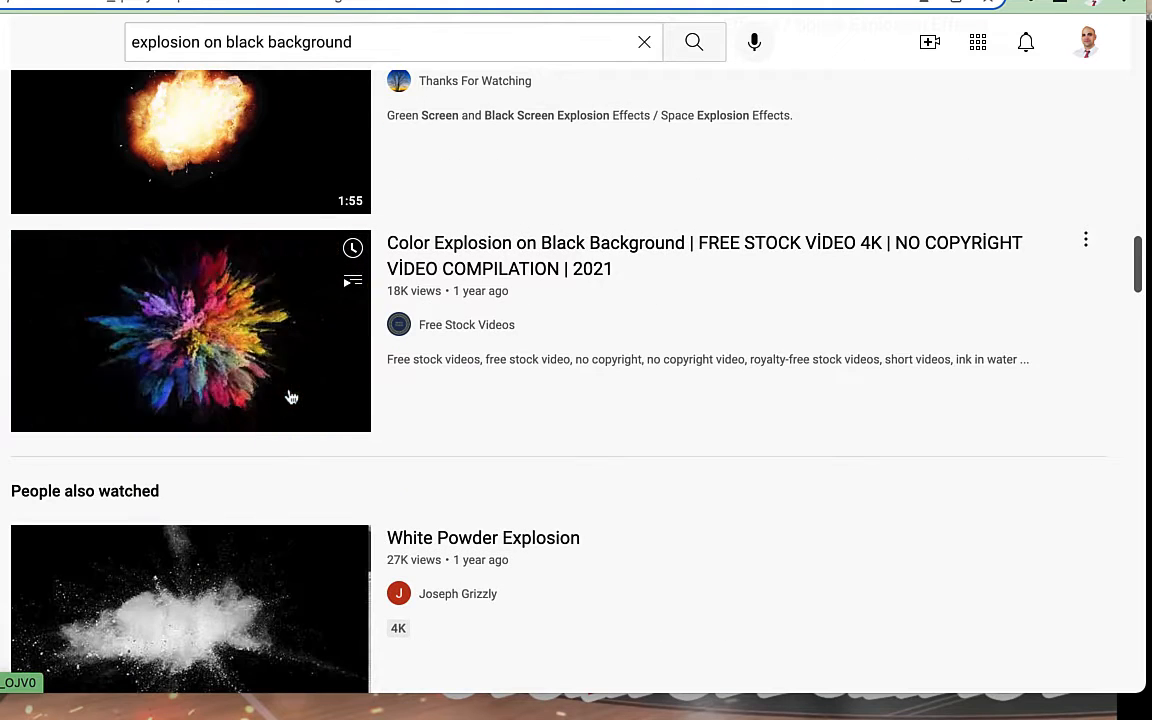
{"action": "left_click", "coordinate": [257, 344]}
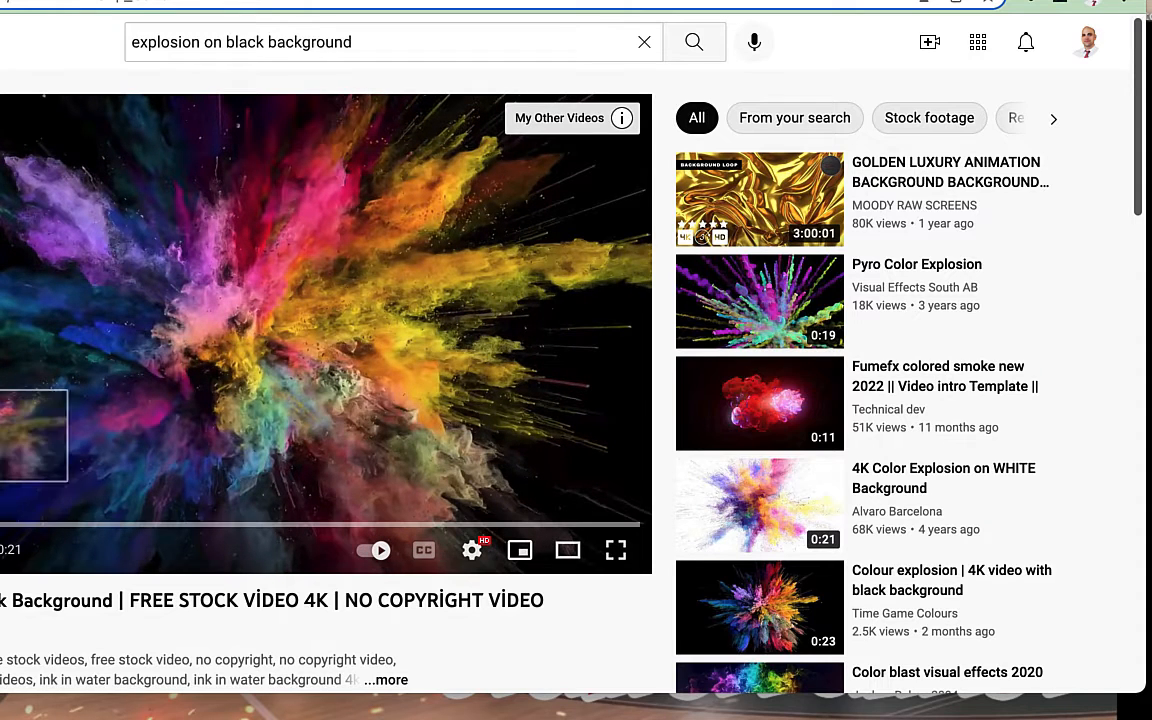
{"action": "left_click", "coordinate": [6, 524]}
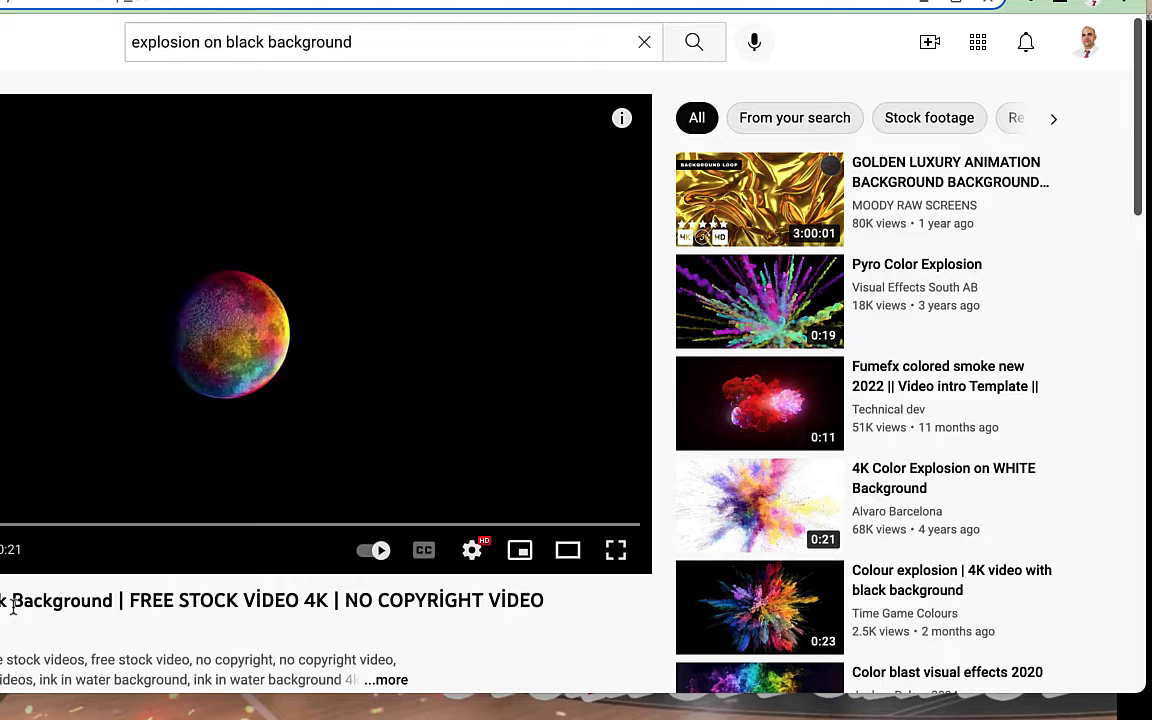
Frame a screen recording area around the Color Explosion video picture and start recording that portion with the 5-second timer
{"action": "key", "text": "super+shift+5"}
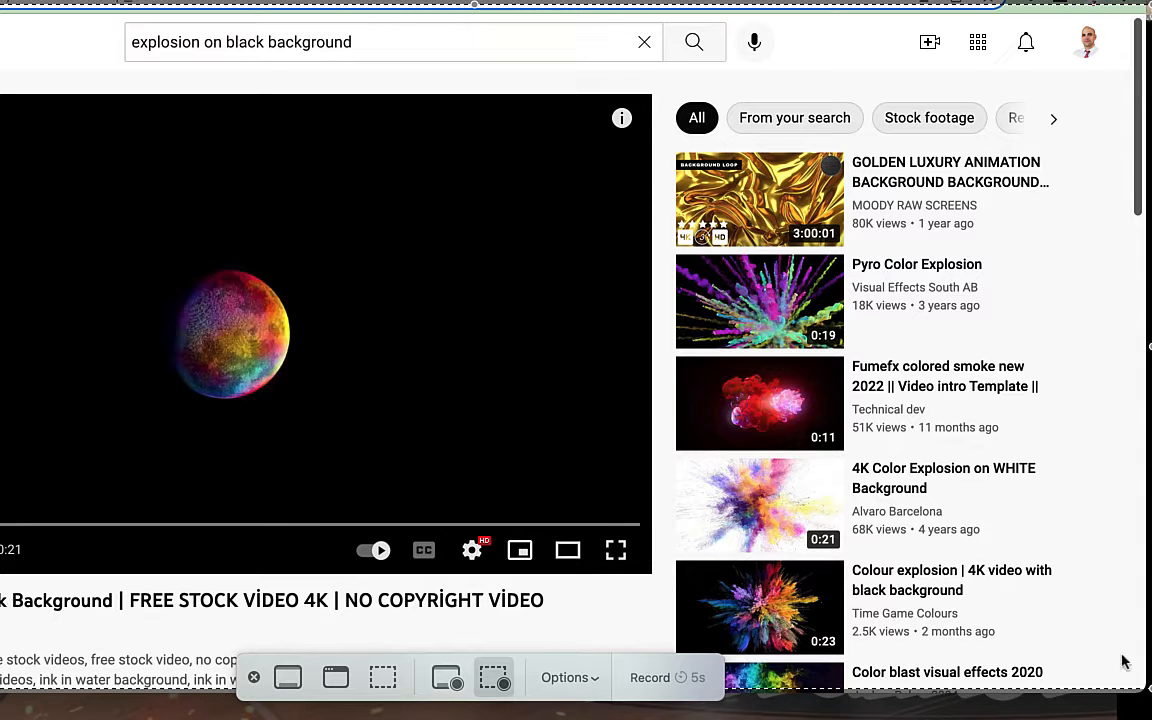
{"action": "left_click_drag", "start_coordinate": [1148, 686], "coordinate": [608, 504]}
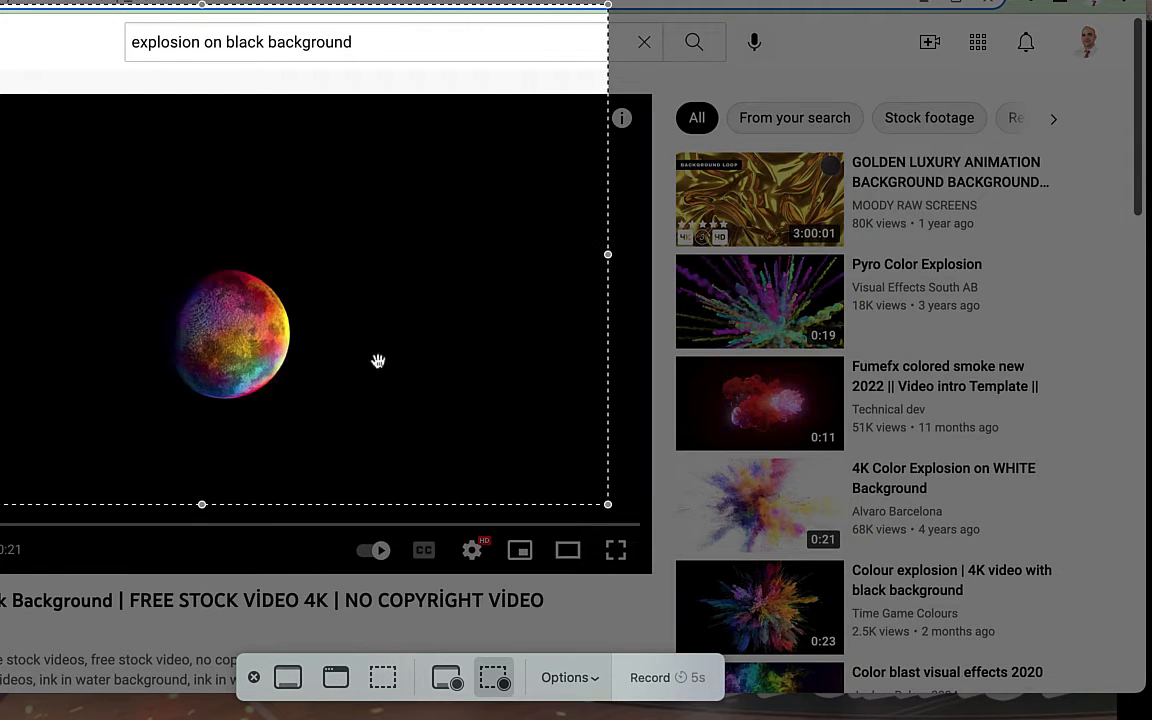
{"action": "left_click_drag", "start_coordinate": [202, 4], "coordinate": [238, 105]}
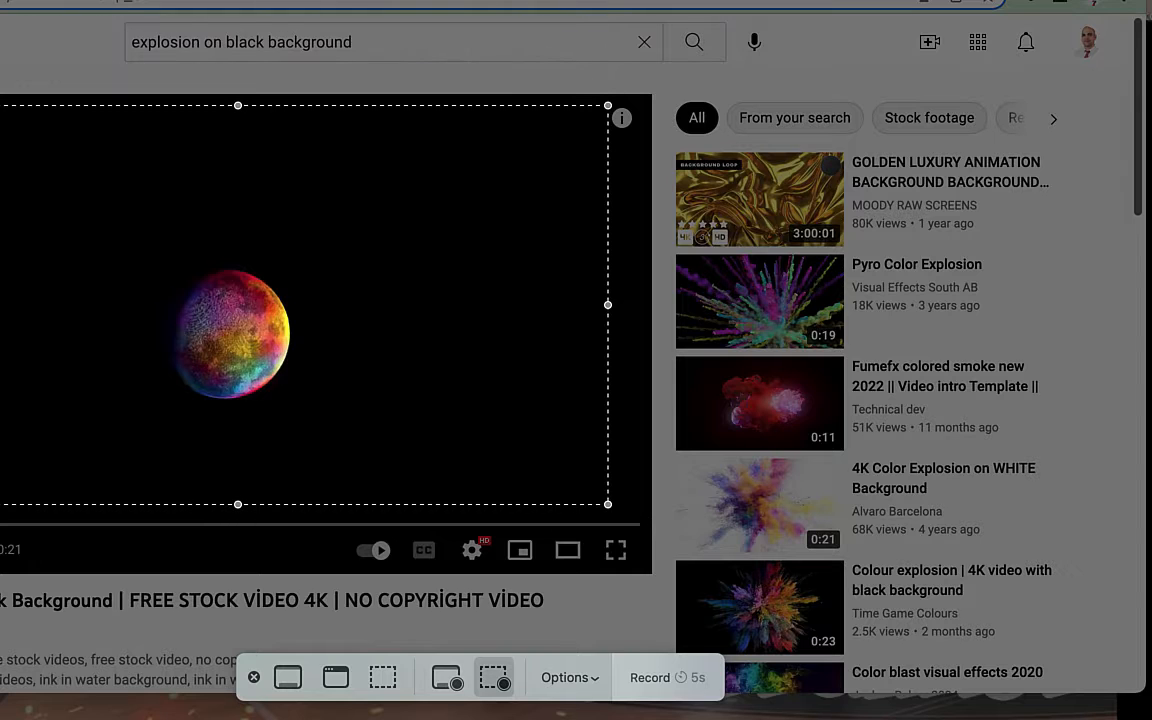
{"action": "left_click", "coordinate": [650, 678]}
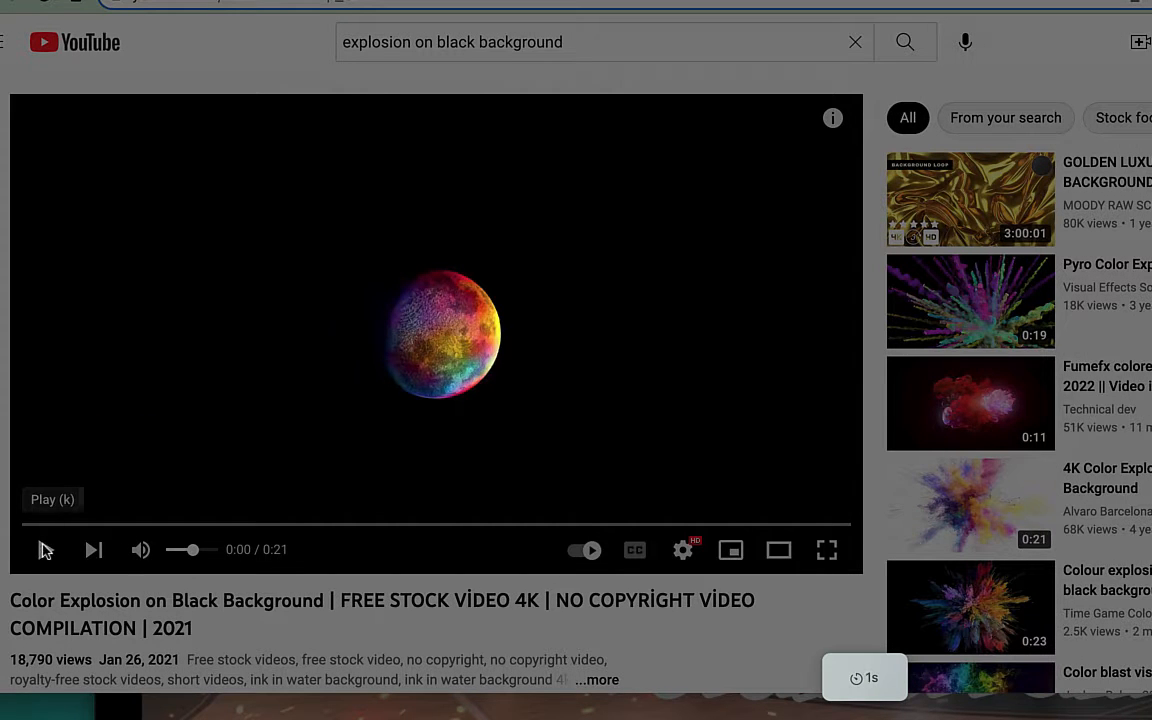
Play the explosion video up to about 0:04, pause it and stop the screen recording
{"action": "left_click", "coordinate": [45, 550]}
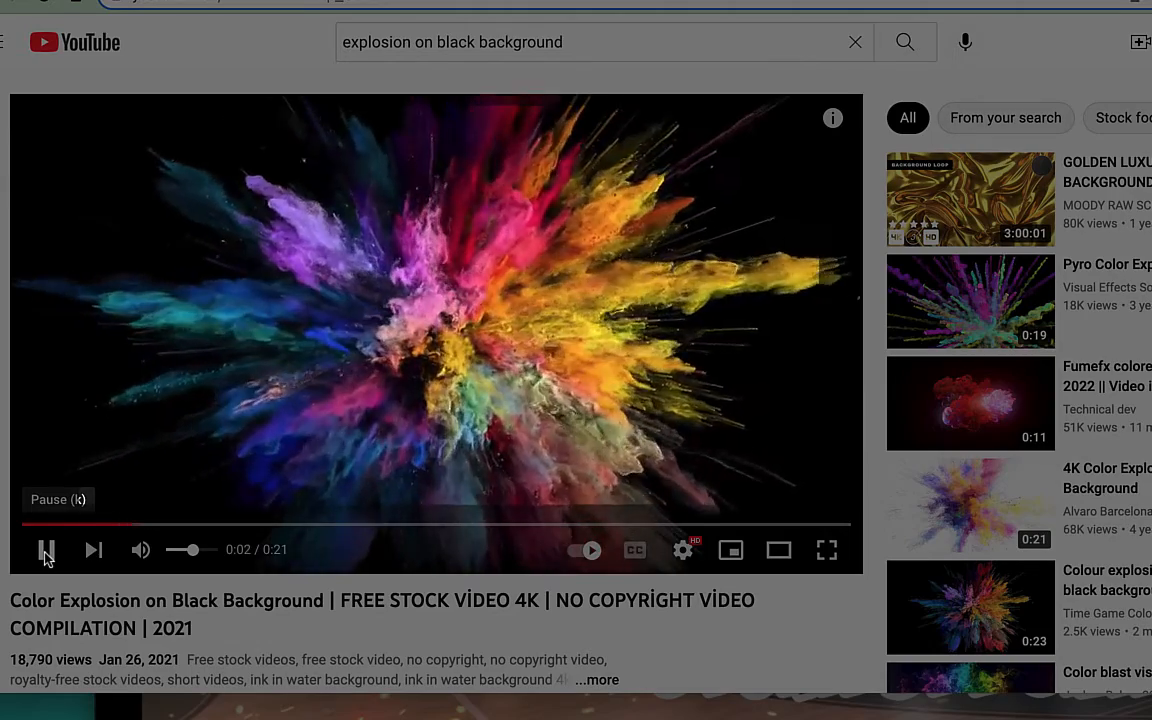
{"action": "left_click", "coordinate": [45, 552]}
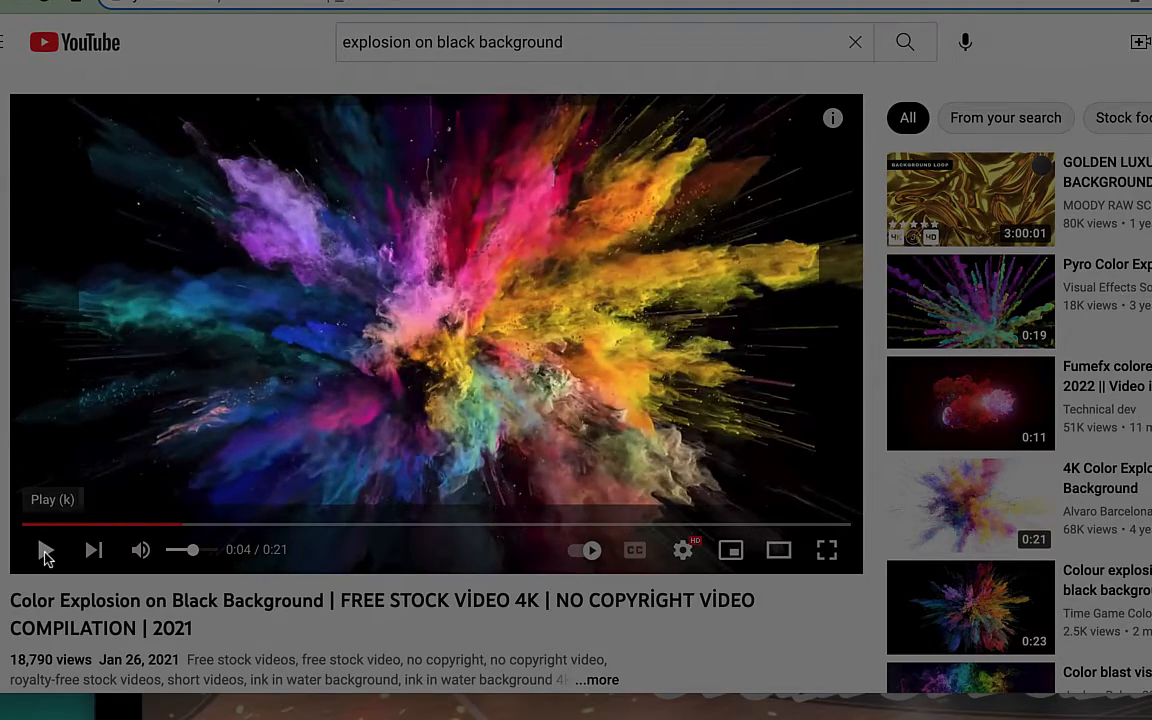
{"action": "key", "text": "super+shift+5"}
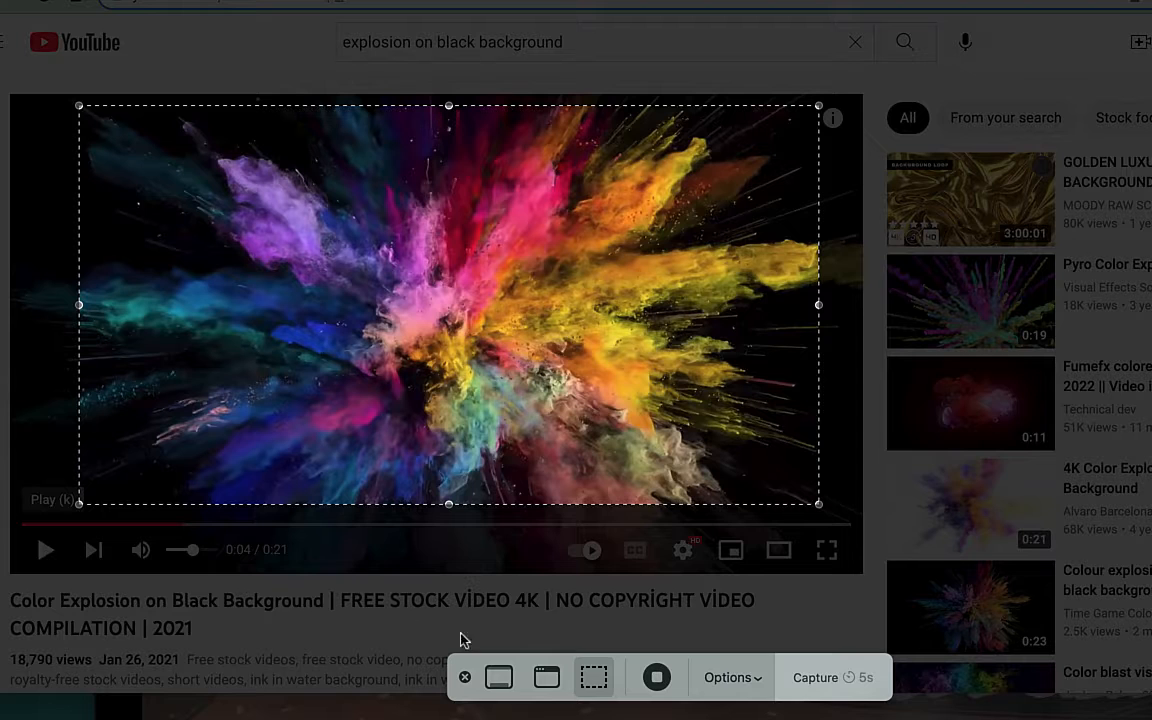
{"action": "left_click", "coordinate": [657, 677]}
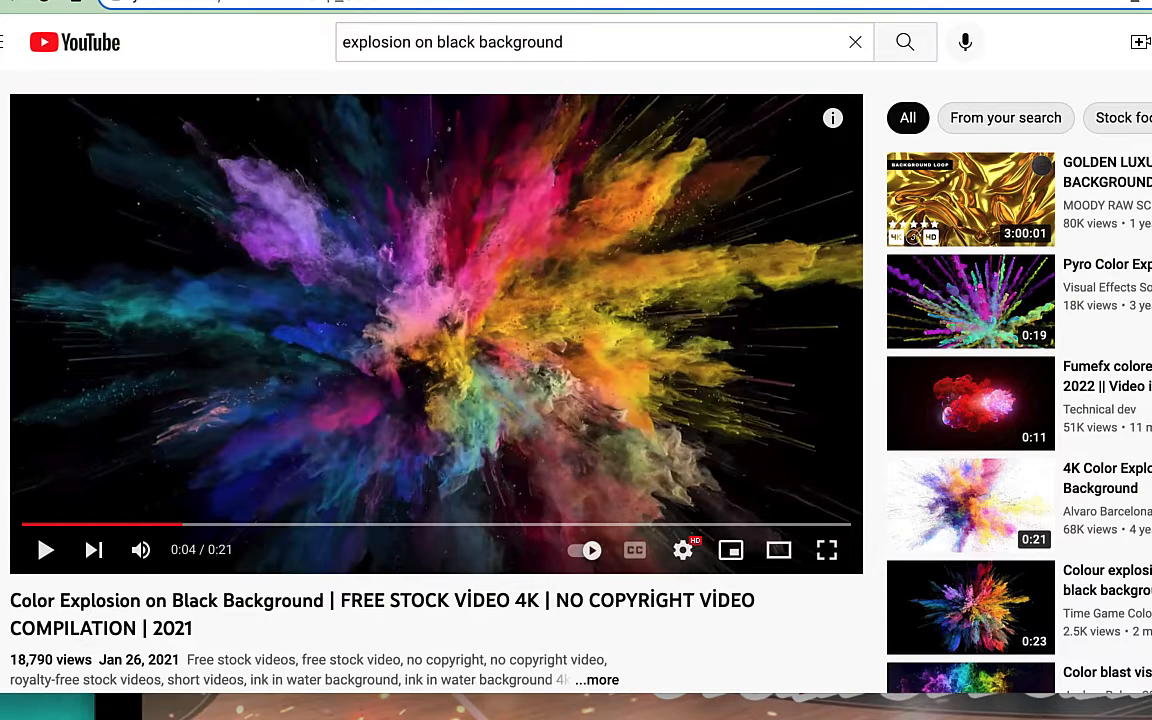
Clear the browser and basketball clip windows out of the way and open the new explosion screen recording in QuickTime Player
{"action": "left_click", "coordinate": [913, 157]}
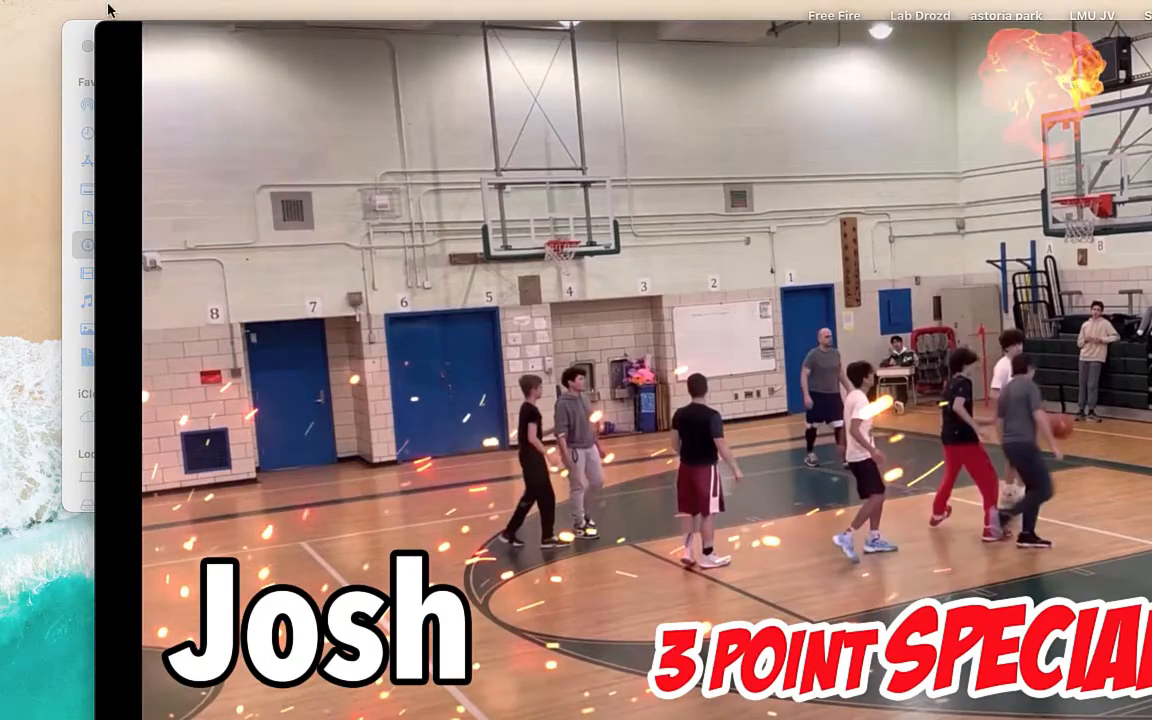
{"action": "left_click", "coordinate": [110, 33]}
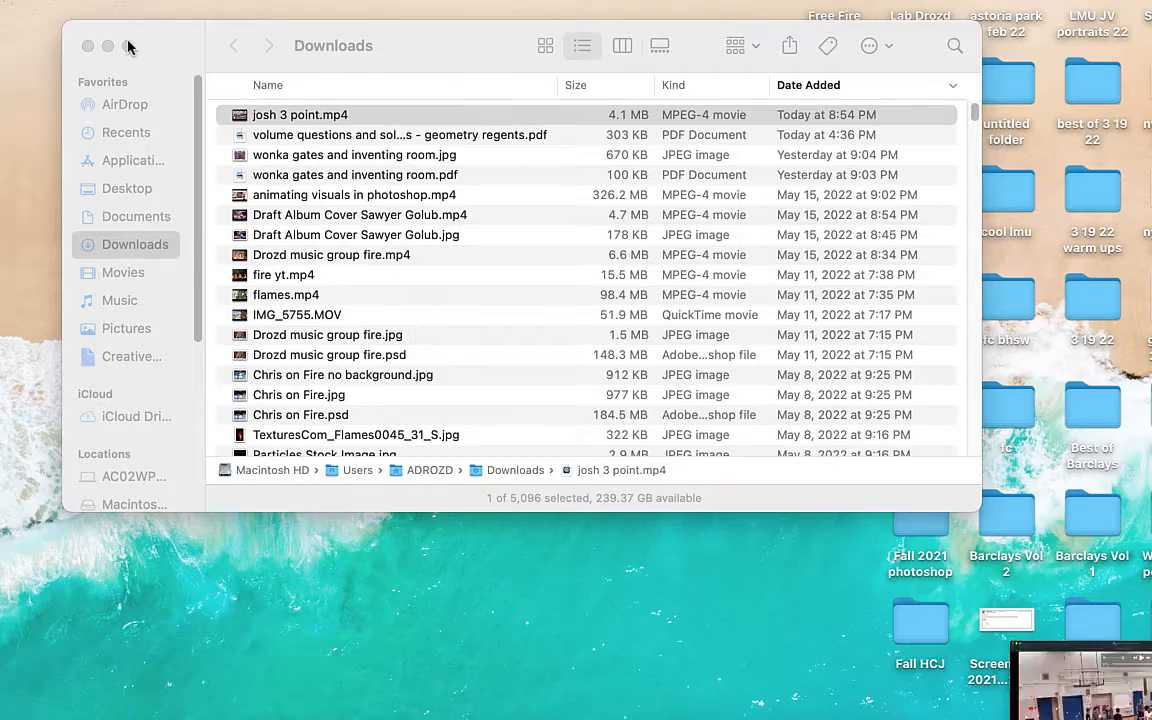
{"action": "left_click", "coordinate": [160, 16]}
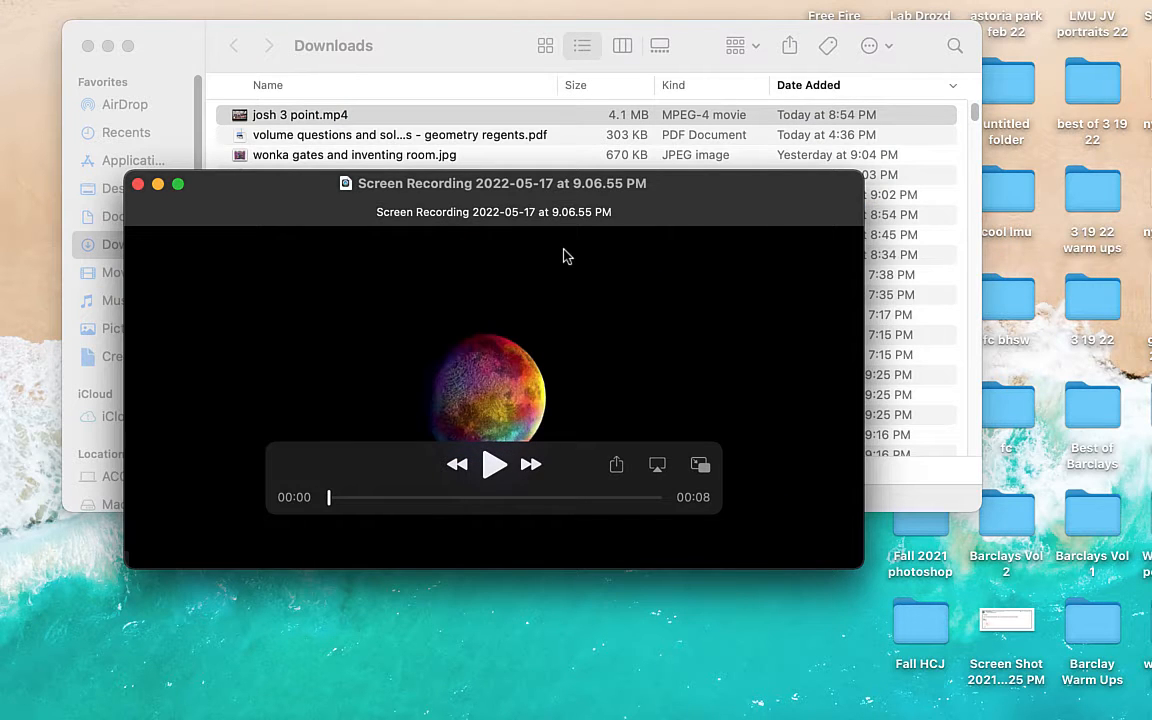
Trim the explosion recording to start at about 00:00.47 and cut a short piece off its end
{"action": "key", "text": "super+t"}
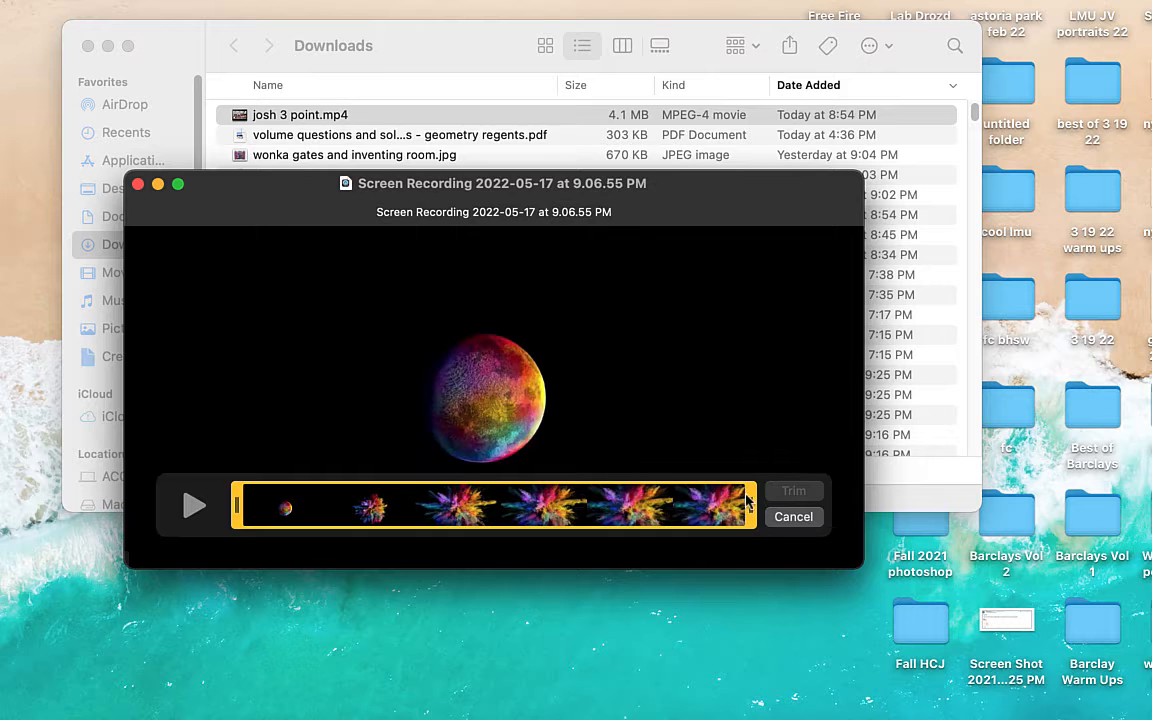
{"action": "left_click_drag", "start_coordinate": [748, 500], "coordinate": [722, 505]}
{"action": "left_click_drag", "start_coordinate": [238, 505], "coordinate": [272, 522]}
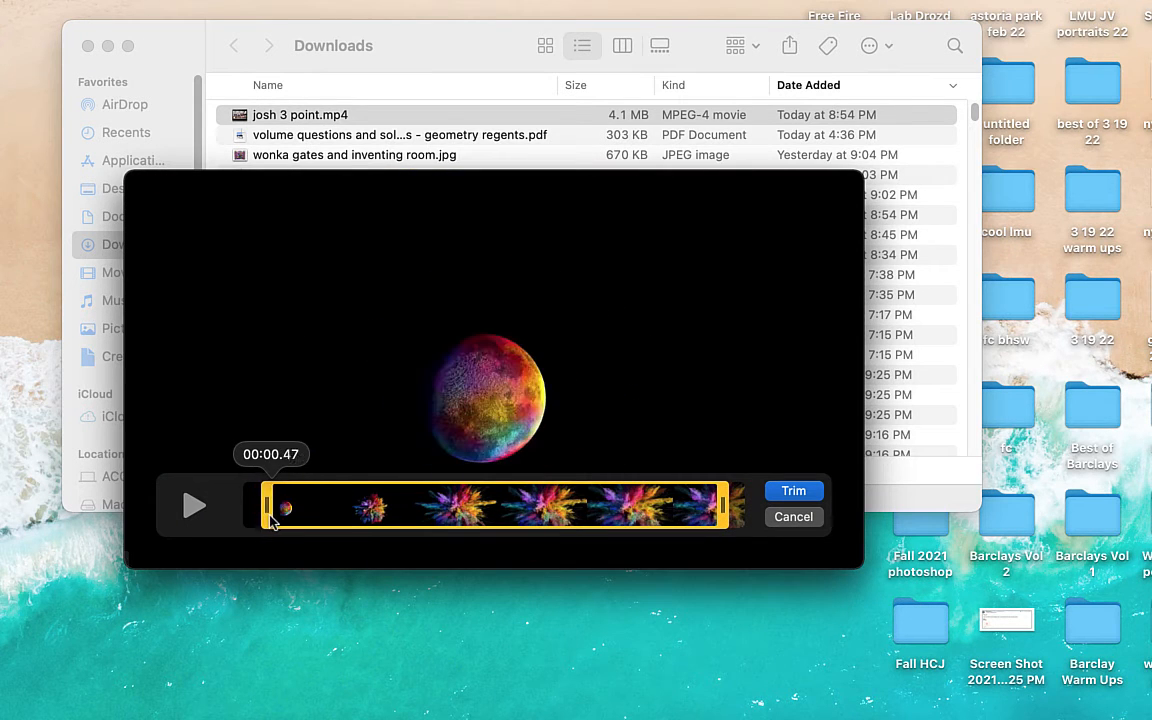
{"action": "left_click", "coordinate": [790, 490]}
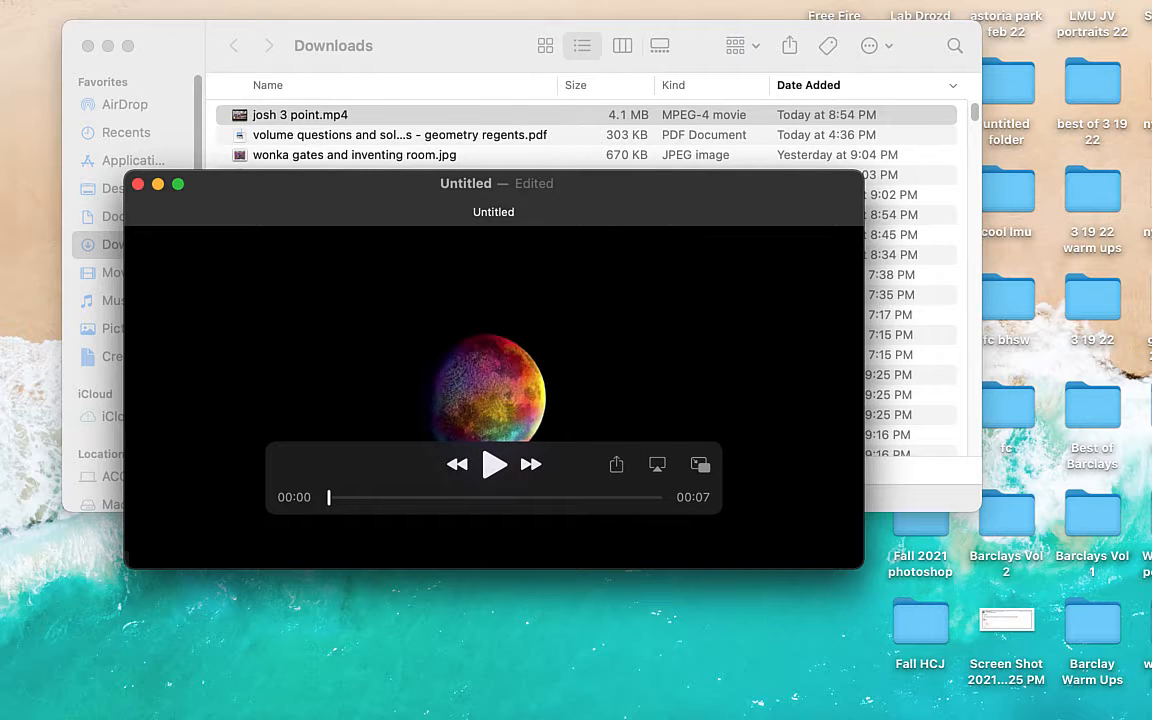
Save the trimmed recording to the Desktop as "colorful explosion"
{"action": "left_click", "coordinate": [160, 1]}
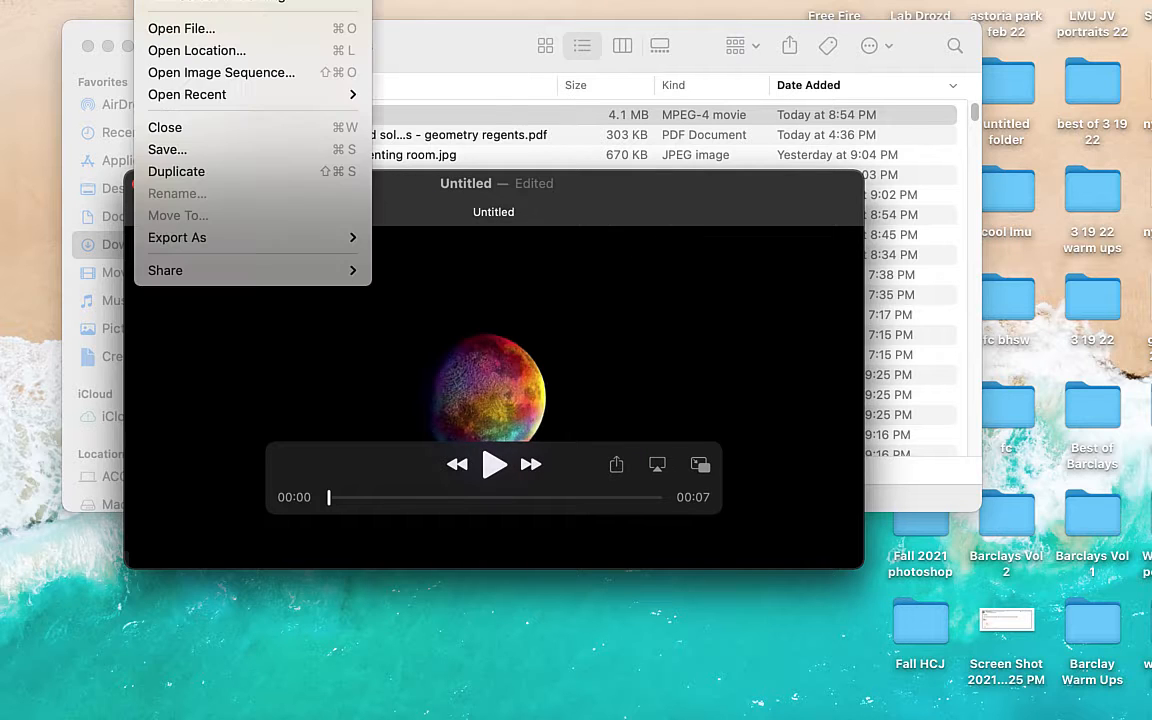
{"action": "left_click", "coordinate": [305, 152]}
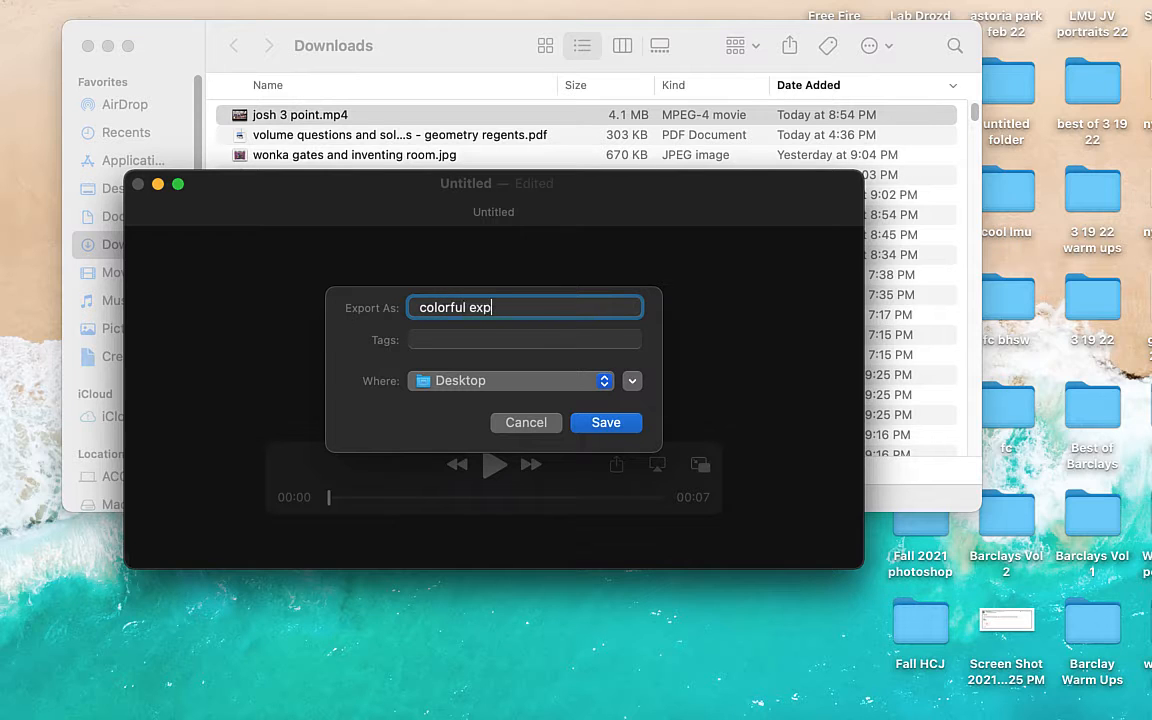
{"action": "left_click", "coordinate": [600, 421]}
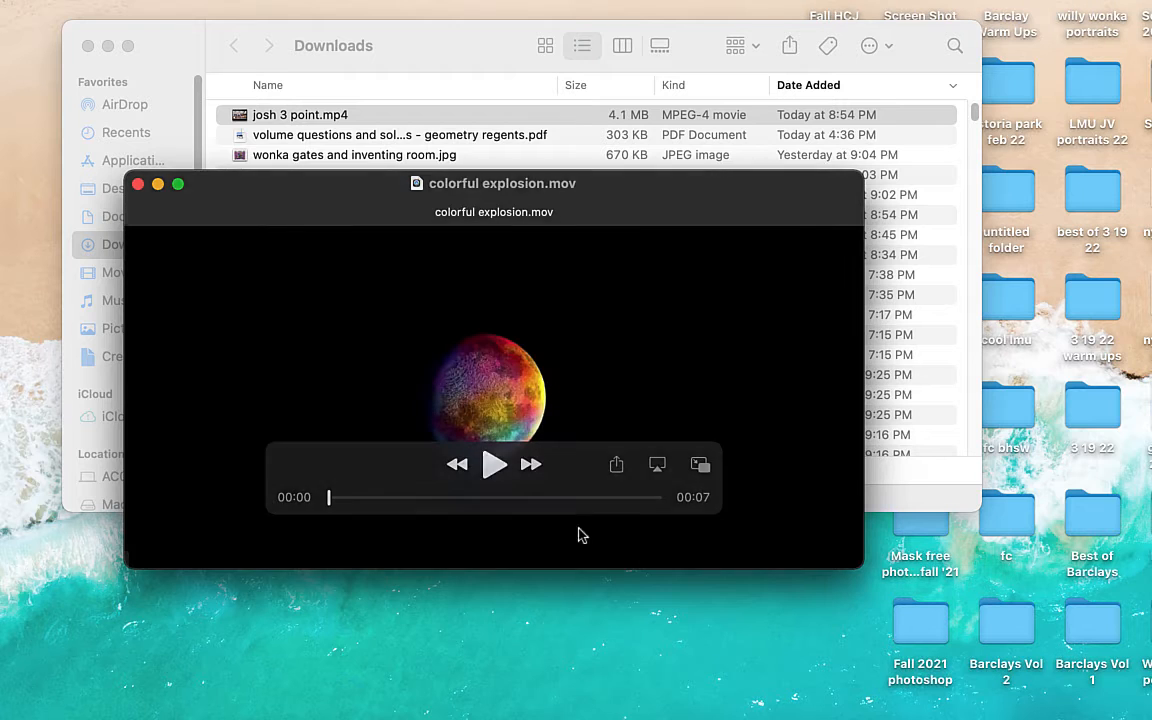
Switch to Photoshop and add colorful explosion.mov from the Desktop as a new video layer above Layer 2
{"action": "left_click", "coordinate": [504, 719]}
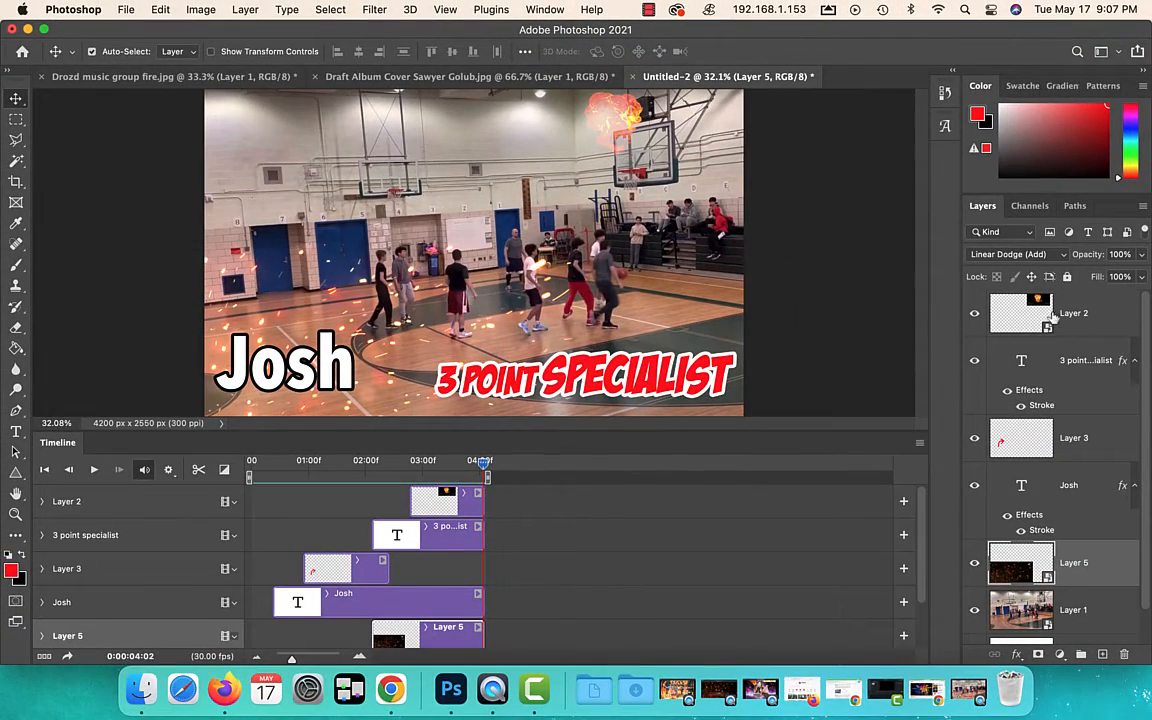
{"action": "left_click", "coordinate": [1046, 312]}
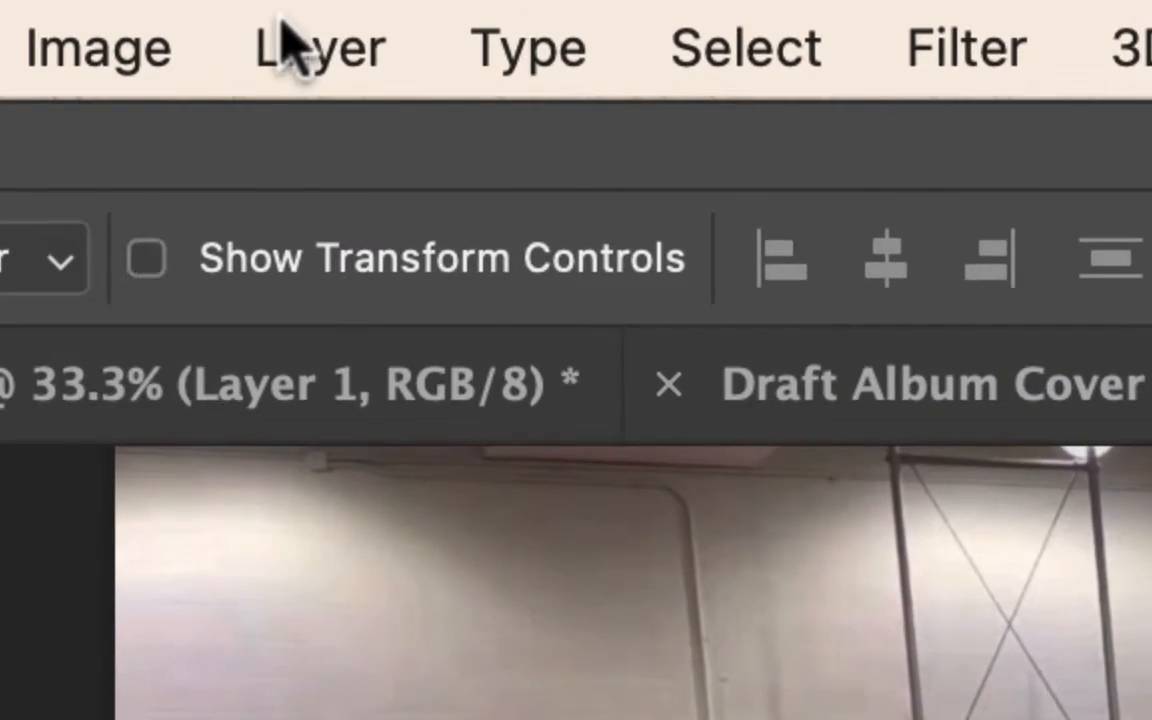
{"action": "left_click", "coordinate": [288, 40]}
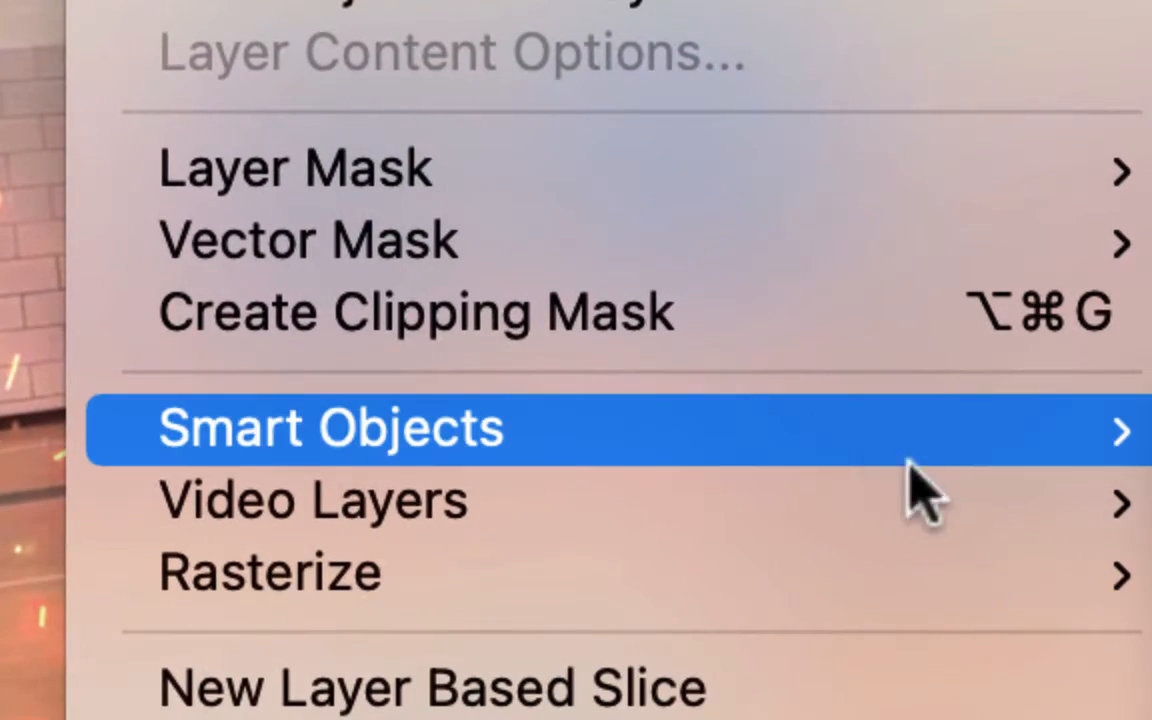
{"action": "mouse_move", "coordinate": [986, 510]}
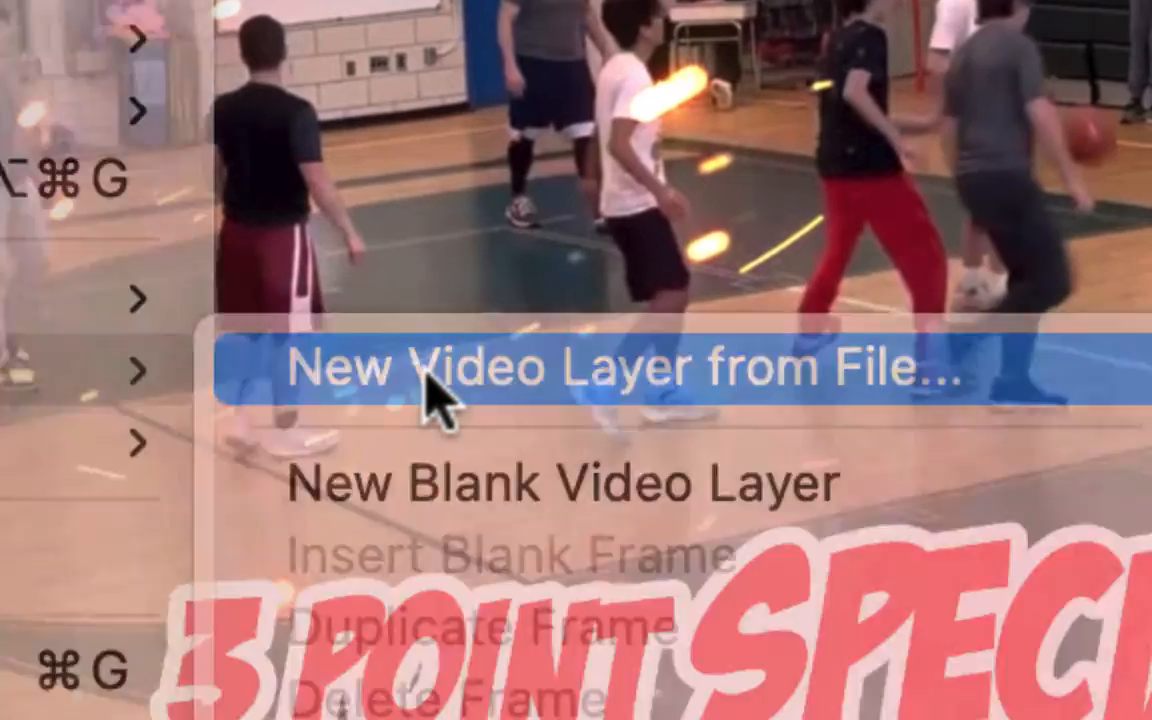
{"action": "left_click", "coordinate": [335, 378]}
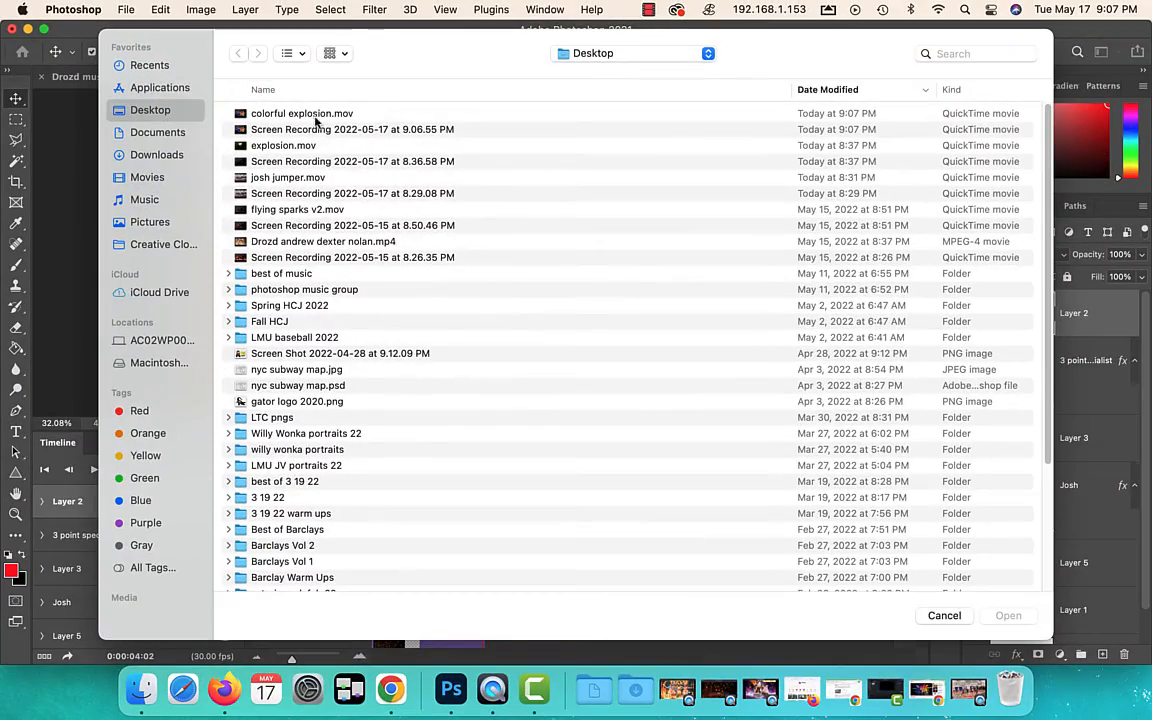
{"action": "double_click", "coordinate": [300, 117]}
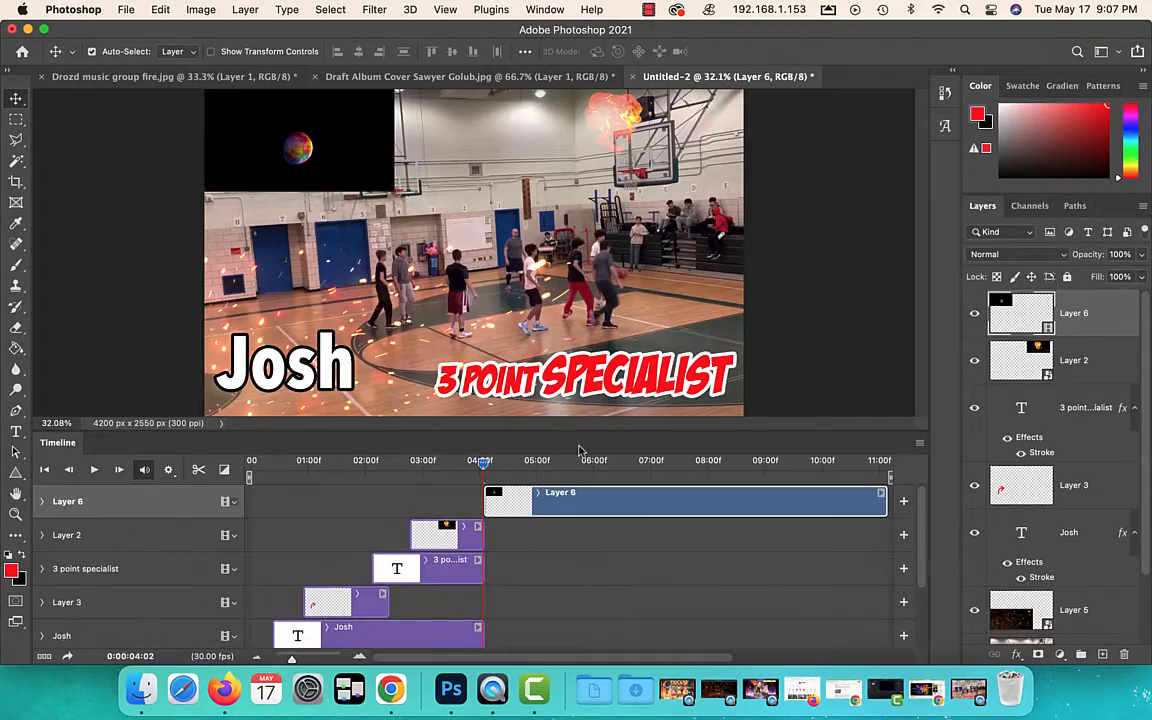
Shift the explosion clip to start before 01:00f, convert it to a smart object and enlarge it to about half the frame width
{"action": "left_click_drag", "start_coordinate": [581, 497], "coordinate": [321, 490]}
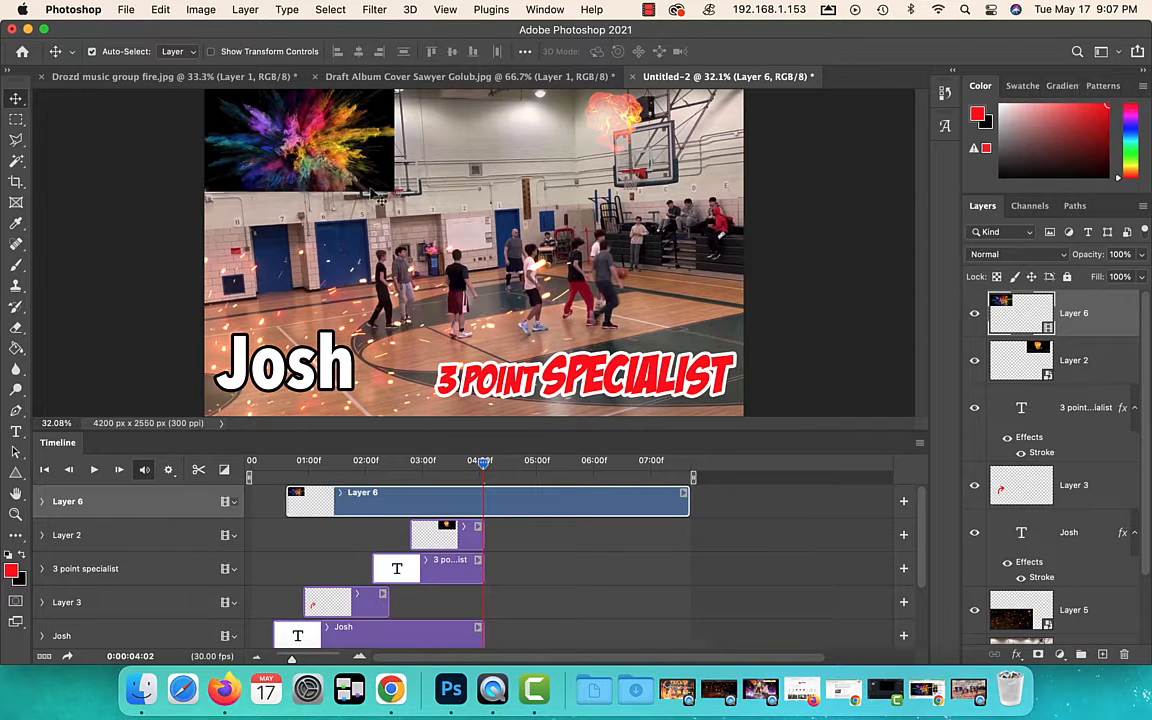
{"action": "key", "text": "super+t"}
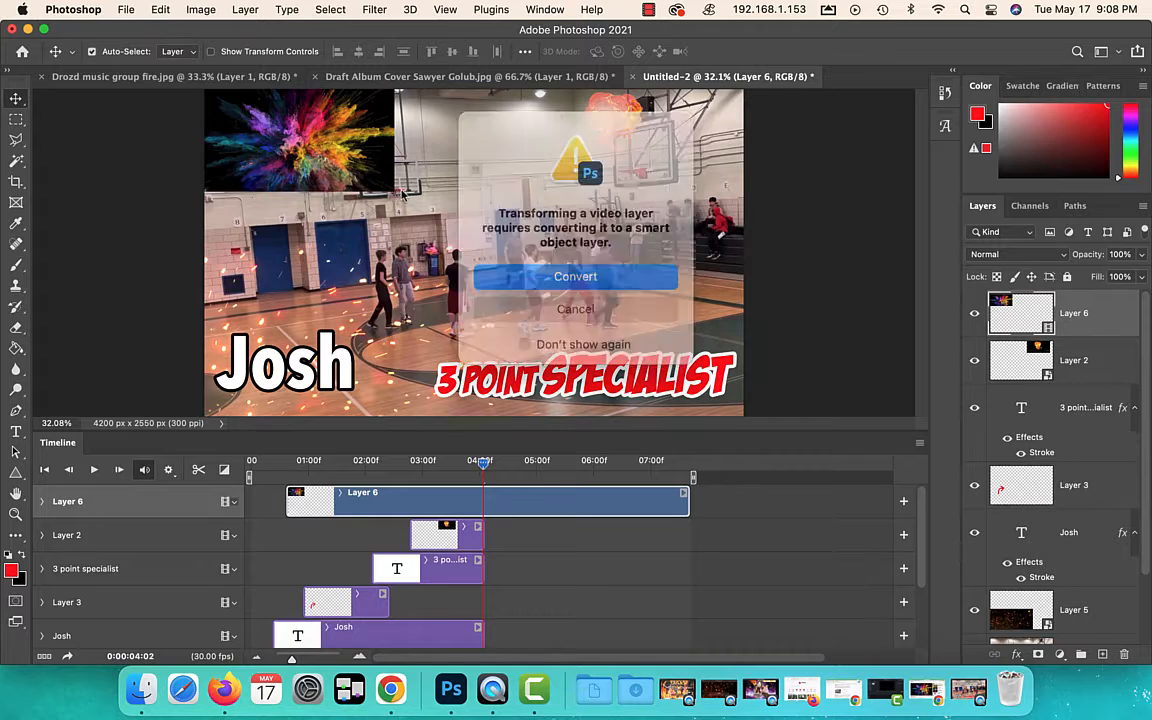
{"action": "left_click", "coordinate": [565, 264]}
{"action": "left_click_drag", "start_coordinate": [392, 189], "coordinate": [490, 230]}
{"action": "left_click", "coordinate": [808, 52]}
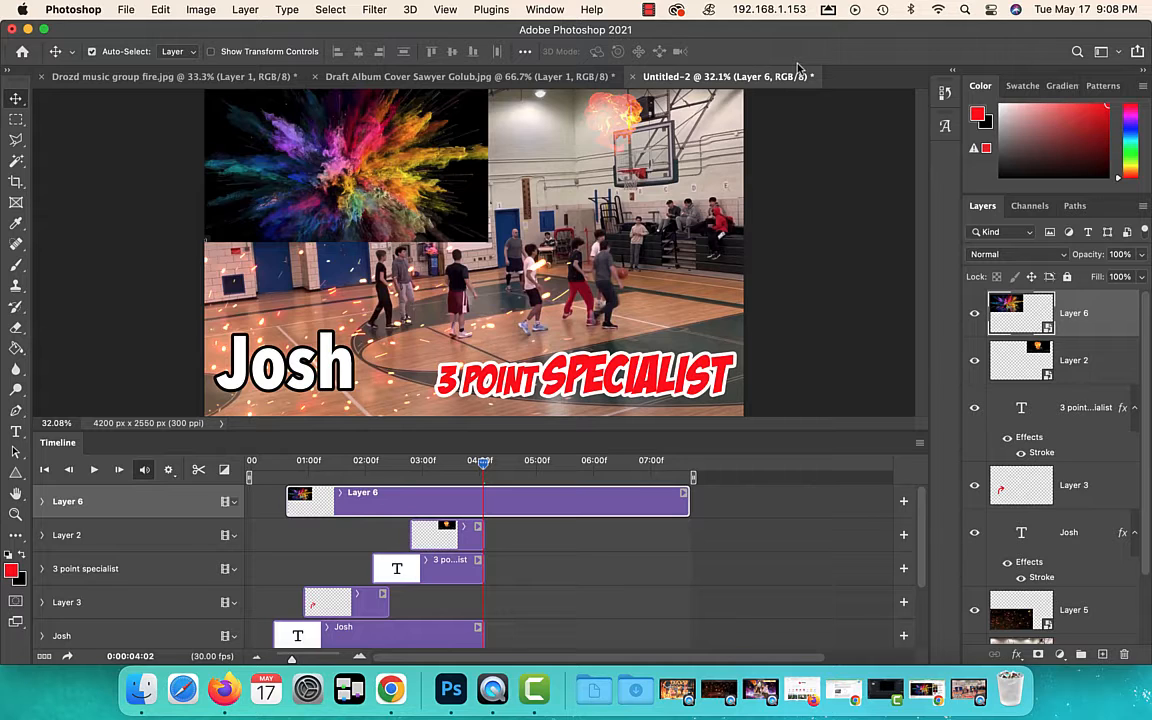
Cycle the explosion layer through the blending modes, including Linear Dodge (Add), Pin Light, Luminosity and Screen, and stop on Overlay
{"action": "key", "text": "shift+plus"}
{"action": "key", "text": "shift+plus"}
{"action": "key", "text": "shift+plus"}
{"action": "key", "text": "shift+plus"}
{"action": "key", "text": "shift+plus"}
{"action": "key", "text": "shift+plus"}
{"action": "key", "text": "shift+plus"}
{"action": "key", "text": "shift+plus"}
{"action": "key", "text": "shift+plus"}
{"action": "key", "text": "shift+plus"}
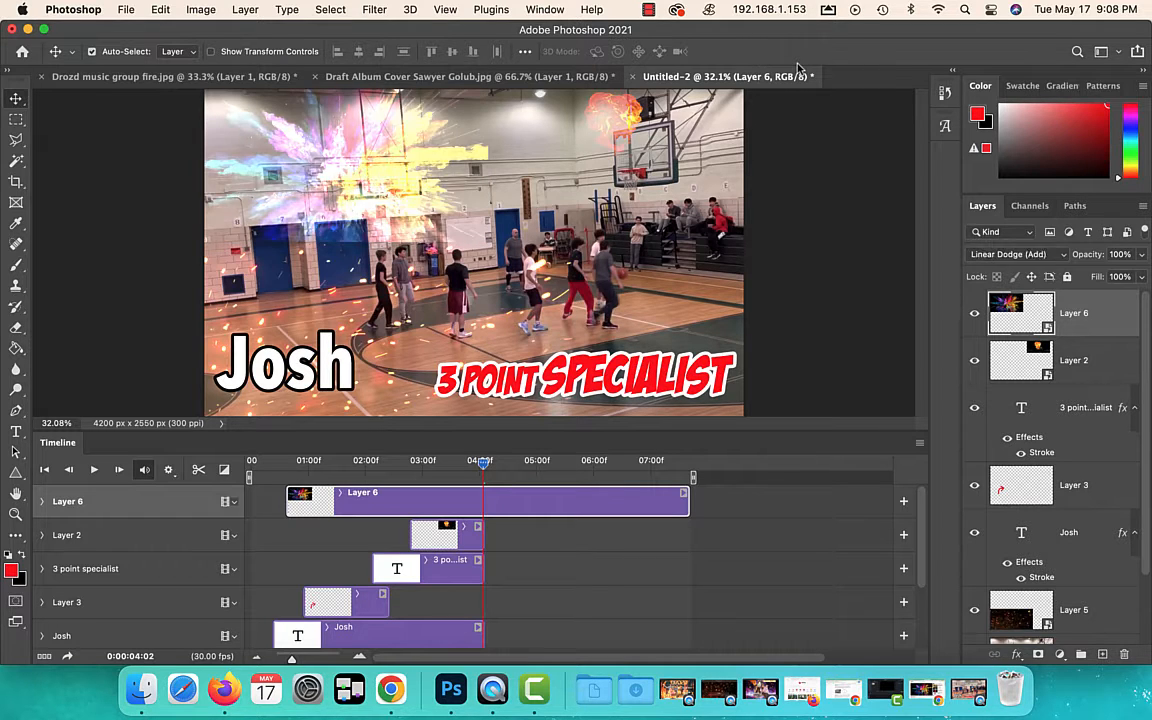
{"action": "key", "text": "shift+plus"}
{"action": "key", "text": "shift+plus"}
{"action": "key", "text": "shift+plus"}
{"action": "key", "text": "shift+plus"}
{"action": "key", "text": "shift+plus"}
{"action": "key", "text": "shift+plus"}
{"action": "key", "text": "shift+plus"}
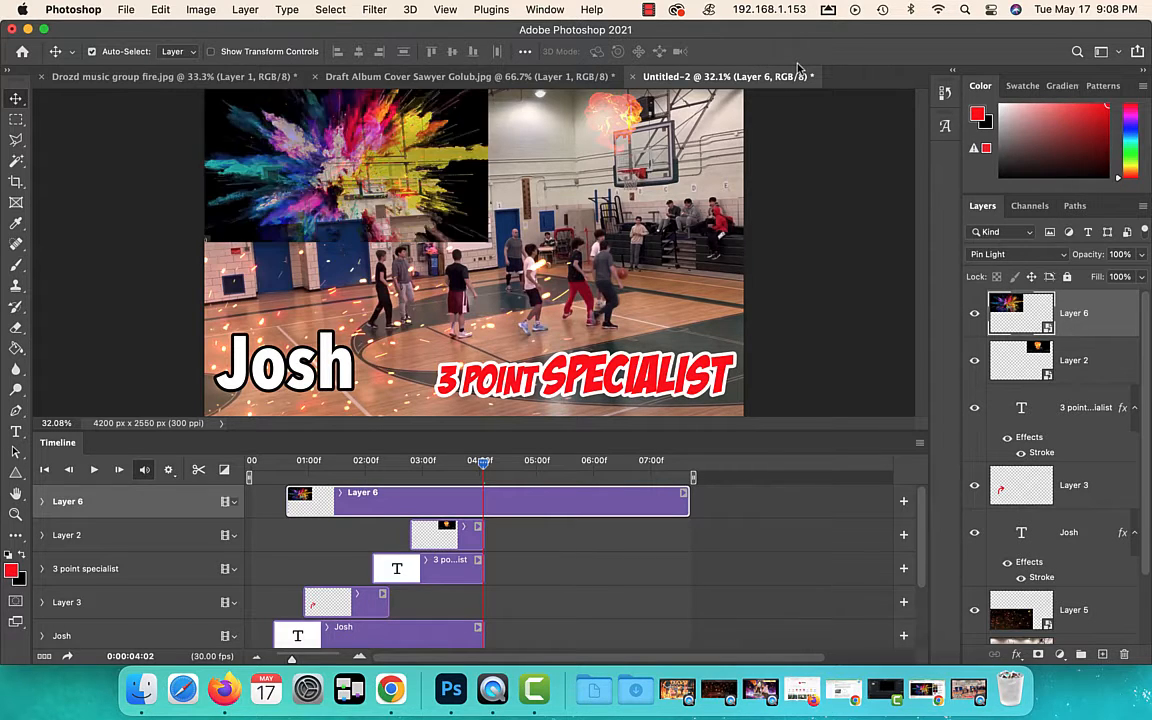
{"action": "key", "text": "shift+plus"}
{"action": "key", "text": "shift+plus"}
{"action": "key", "text": "shift+plus"}
{"action": "key", "text": "shift+plus"}
{"action": "key", "text": "shift+plus"}
{"action": "key", "text": "shift+plus"}
{"action": "key", "text": "shift+plus"}
{"action": "key", "text": "shift+plus"}
{"action": "key", "text": "shift+plus"}
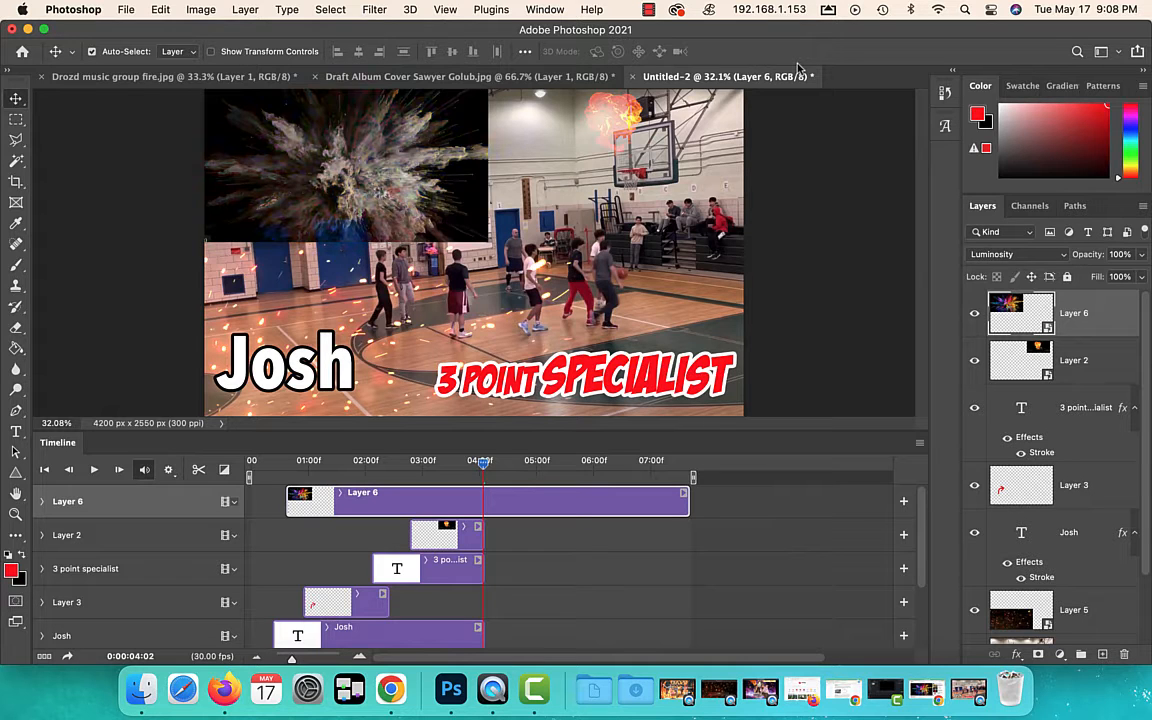
{"action": "key", "text": "shift+plus"}
{"action": "key", "text": "shift+plus"}
{"action": "key", "text": "shift+plus"}
{"action": "key", "text": "shift+plus"}
{"action": "key", "text": "shift+plus"}
{"action": "key", "text": "shift+plus"}
{"action": "key", "text": "shift+plus"}
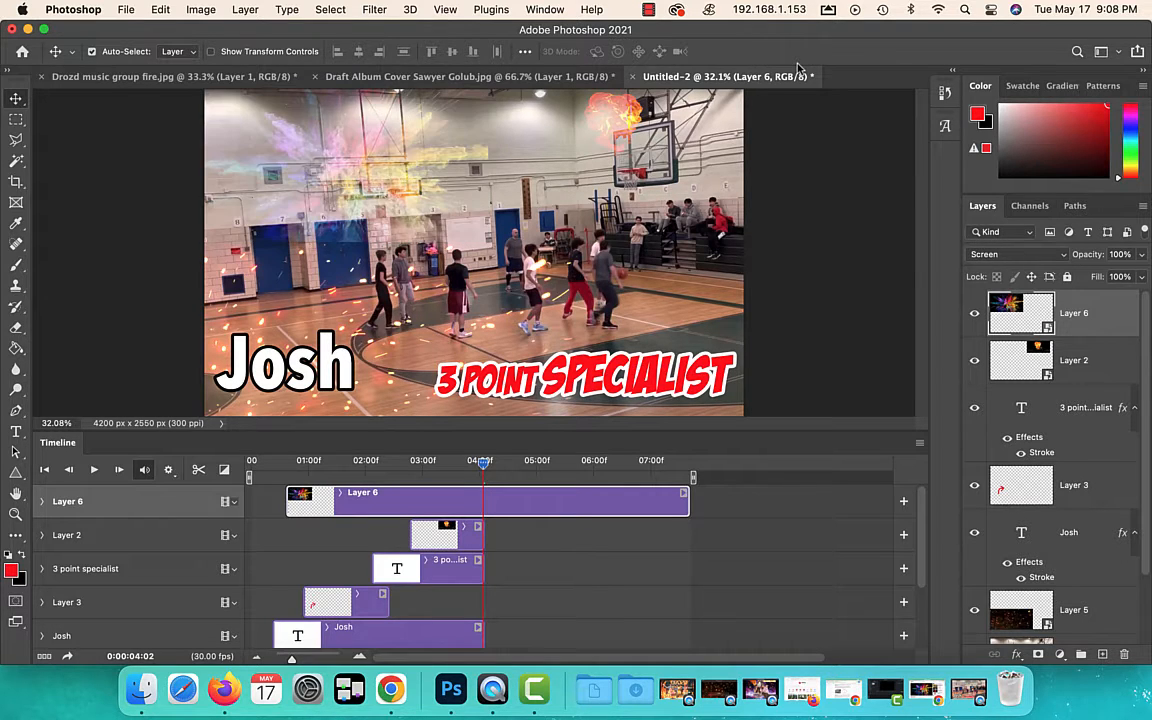
{"action": "key", "text": "shift+plus"}
{"action": "key", "text": "shift+plus"}
{"action": "key", "text": "shift+plus"}
{"action": "key", "text": "shift+plus"}
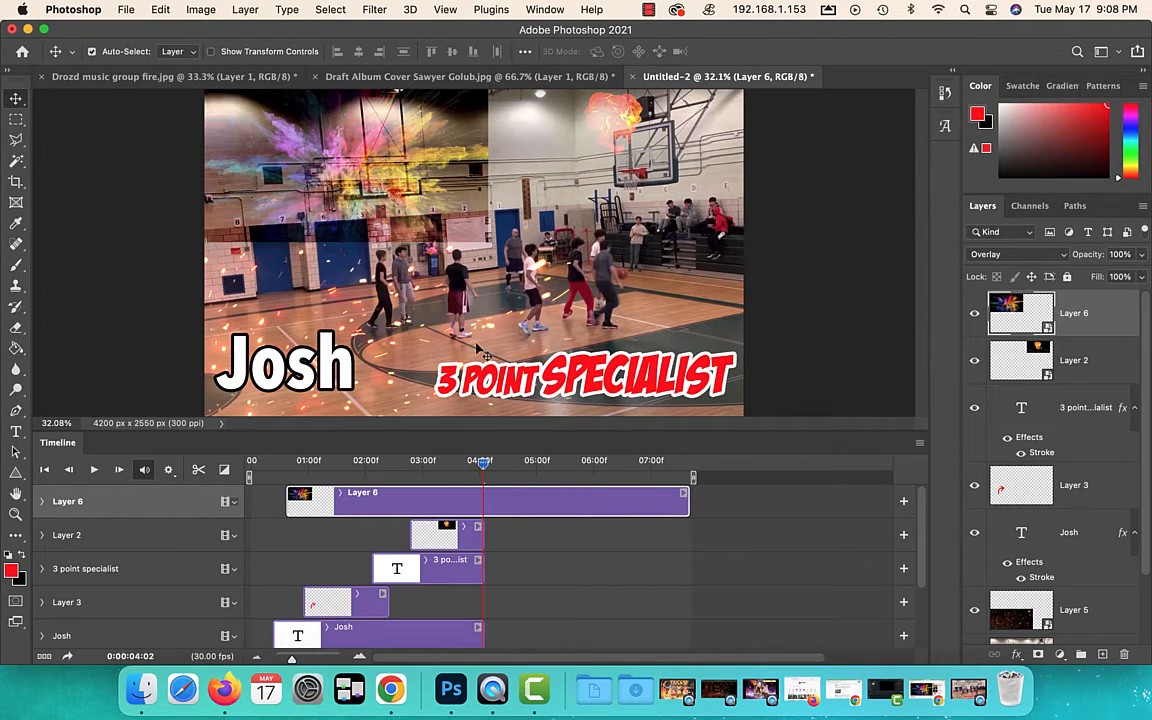
Preview the Overlay explosion by playing the timeline from 0:00:01:10, and delete the explosion layer
{"action": "left_click", "coordinate": [329, 461]}
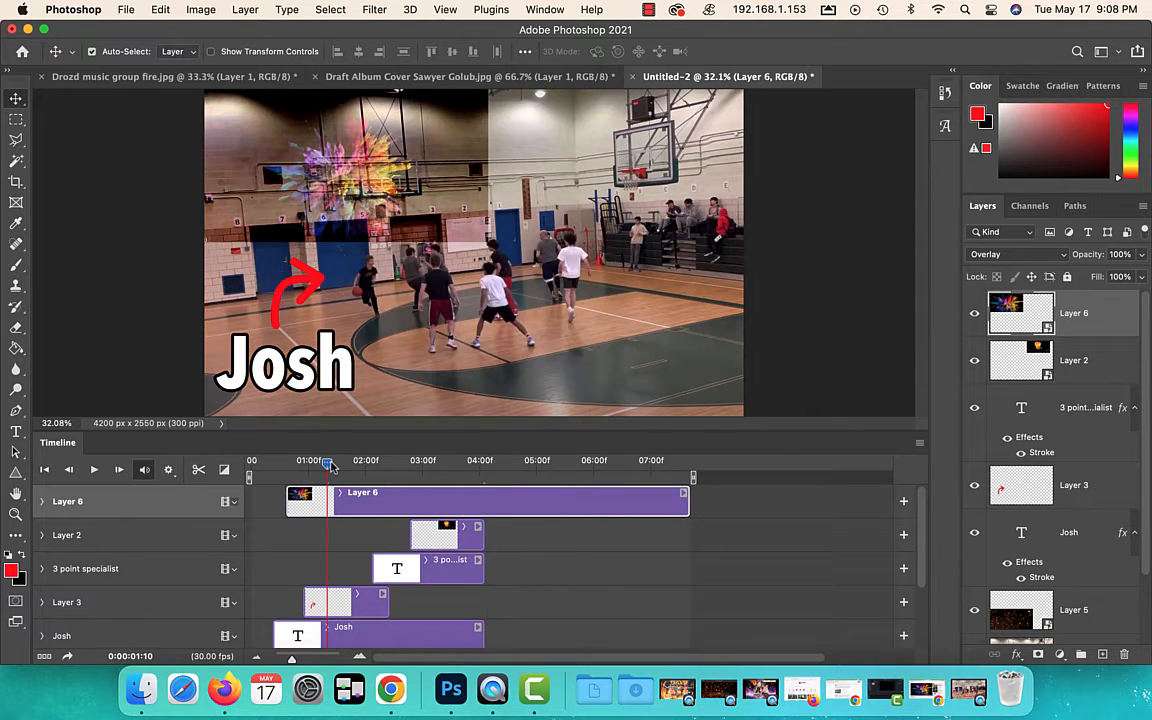
{"action": "key", "text": "space"}
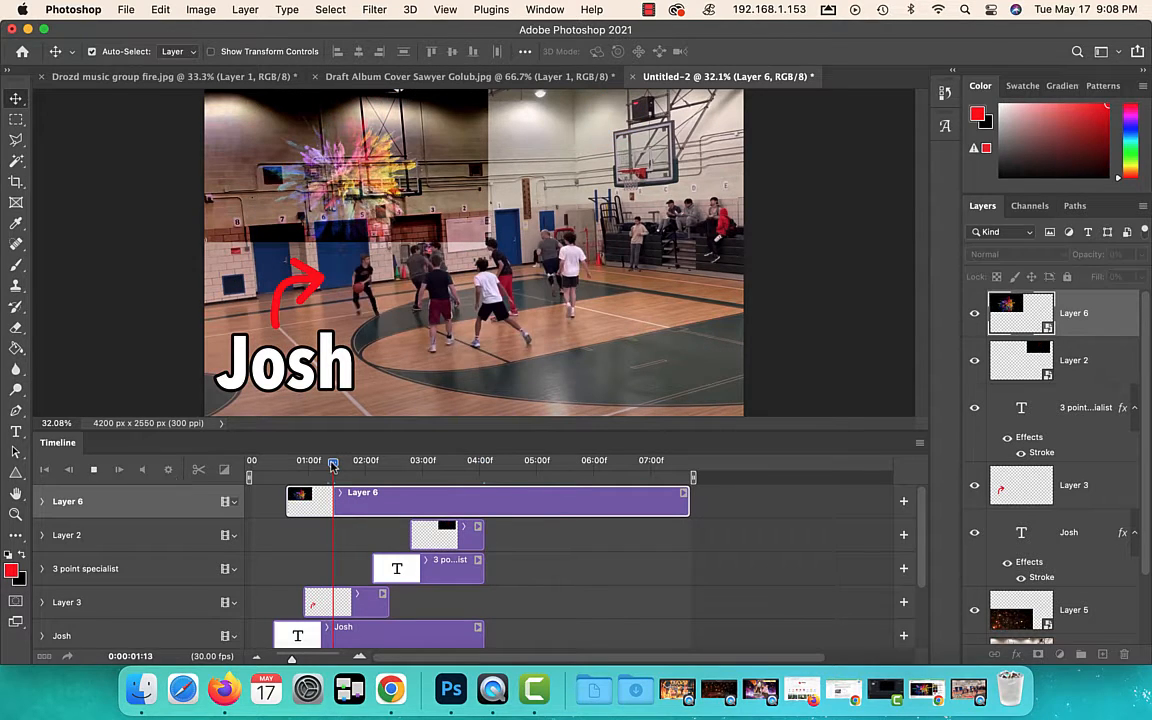
{"action": "key", "text": "space"}
{"action": "key", "text": "space"}
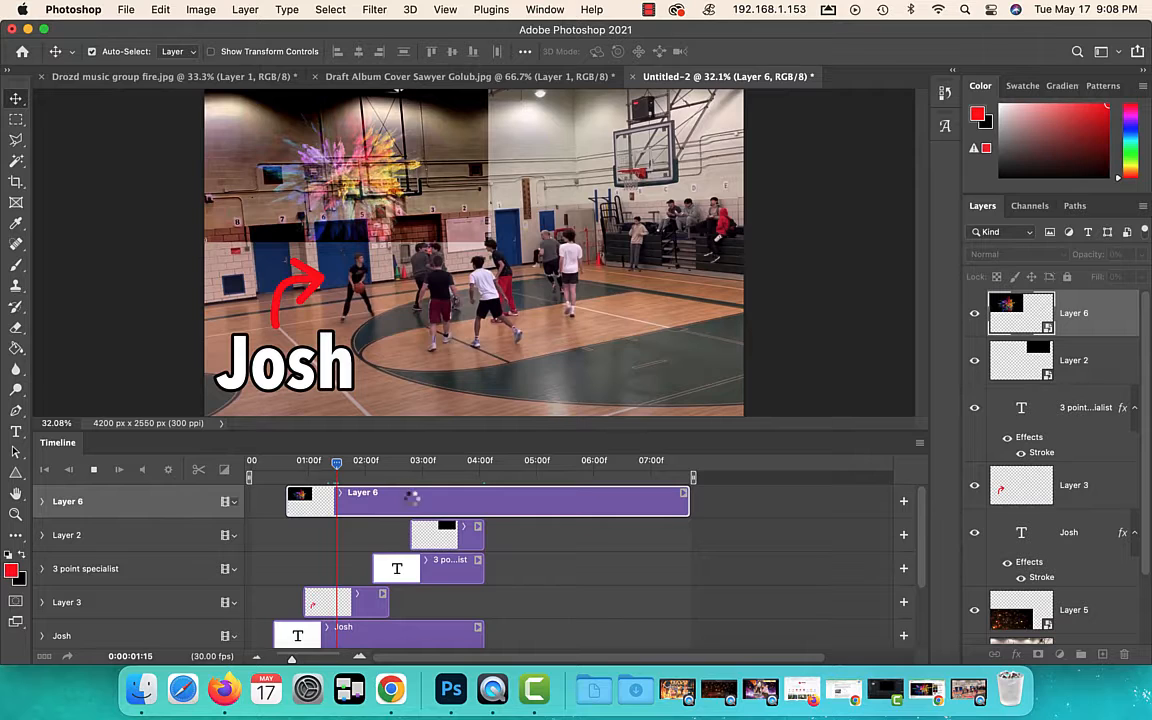
{"action": "key", "text": "Delete"}
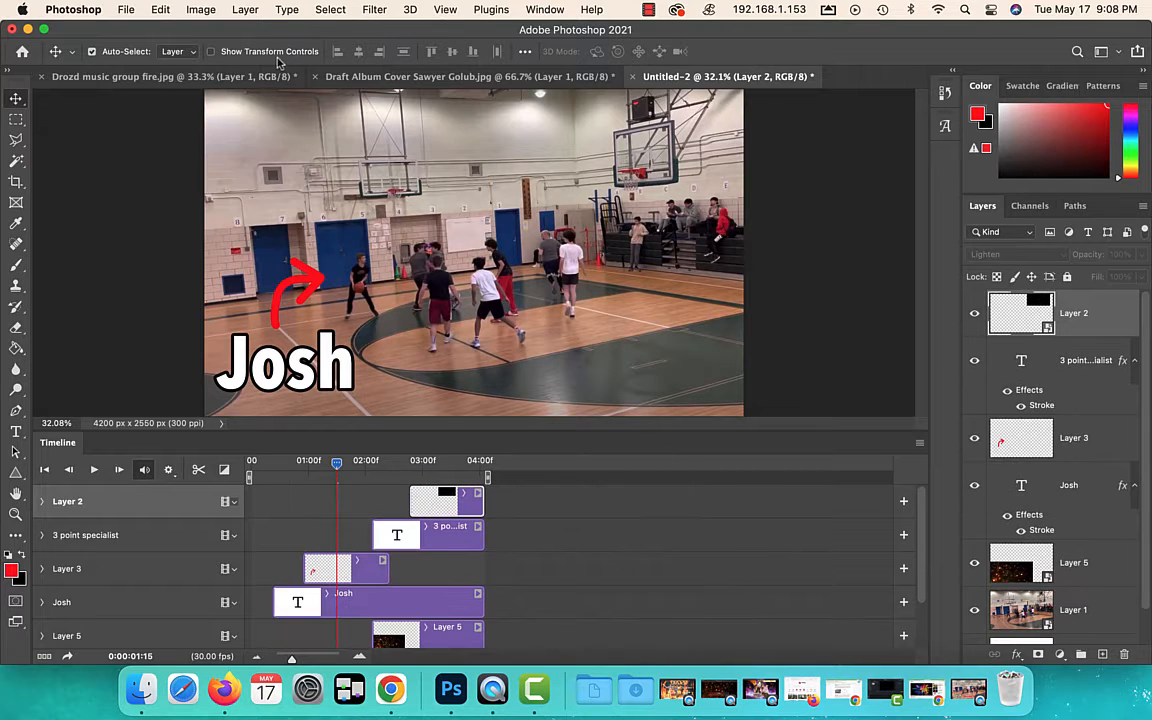
{"action": "left_click", "coordinate": [127, 11]}
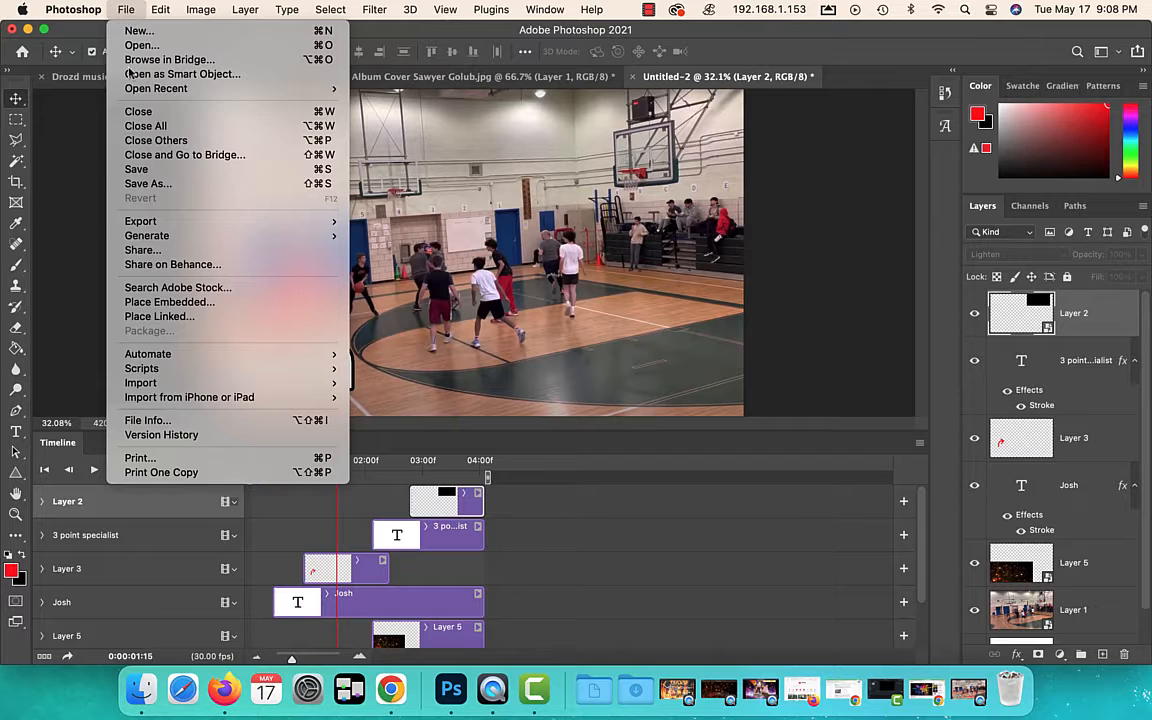
{"action": "mouse_move", "coordinate": [280, 218]}
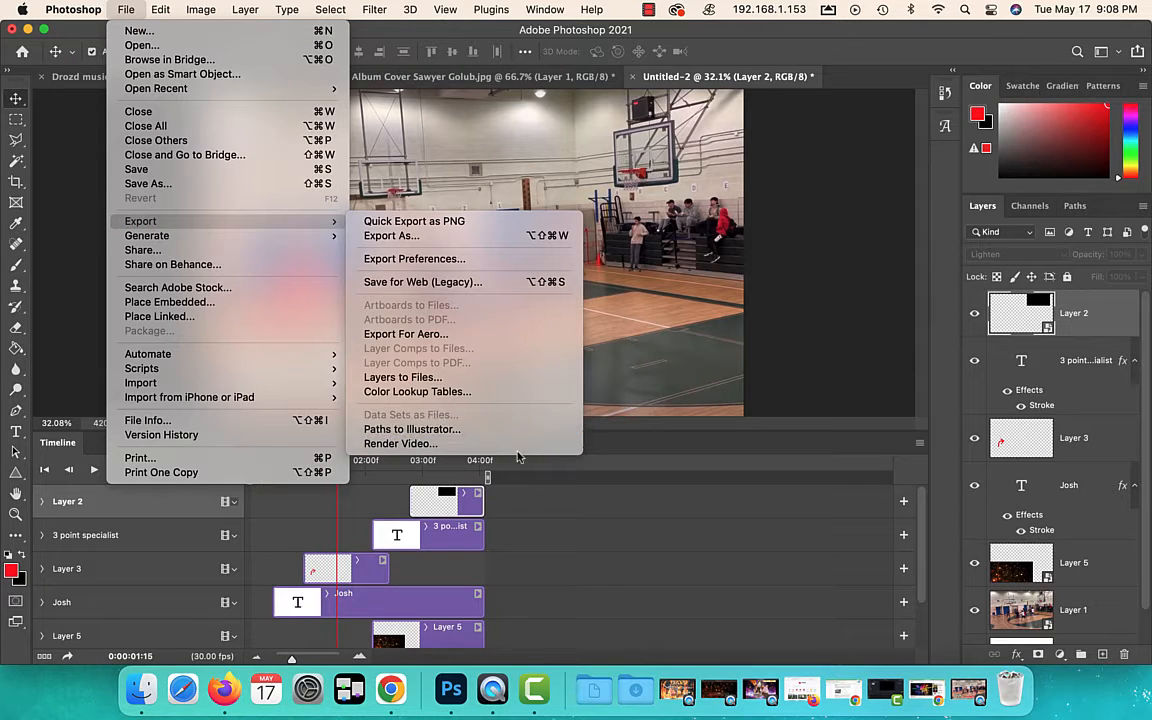
{"action": "left_click", "coordinate": [559, 426]}
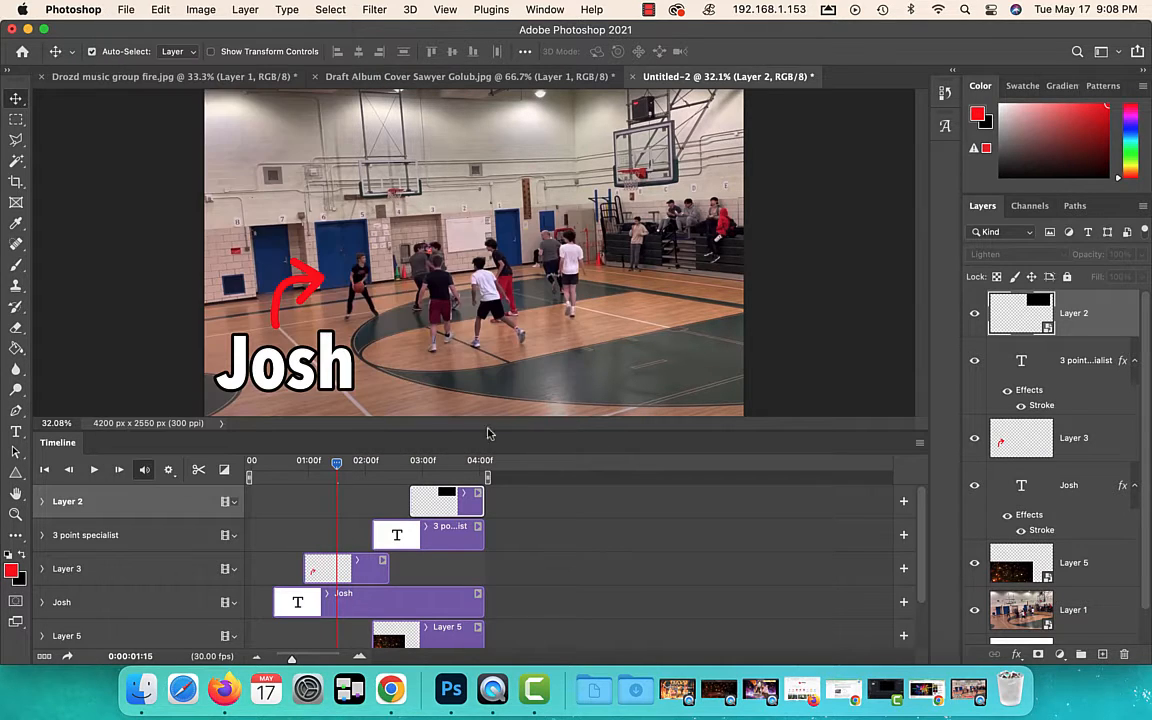
Switch to Chrome, minimize the geometry document window, and bring up the GIPHY page in the other browser window
{"action": "left_click", "coordinate": [390, 689]}
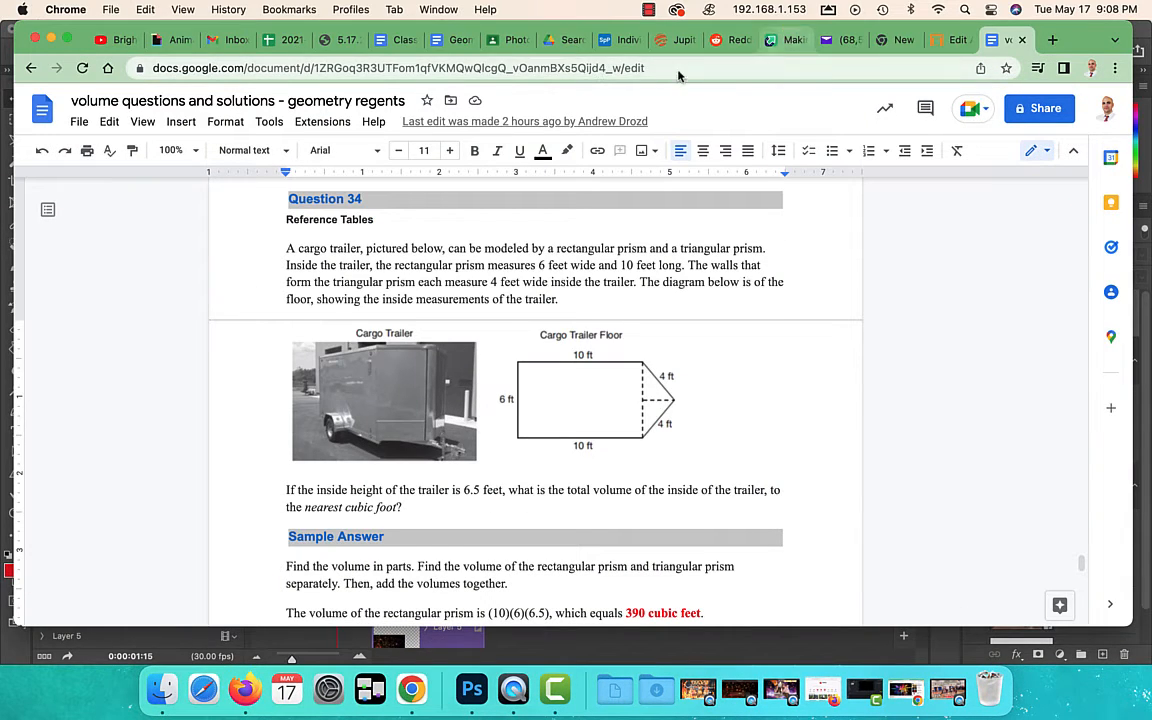
{"action": "left_click", "coordinate": [52, 39]}
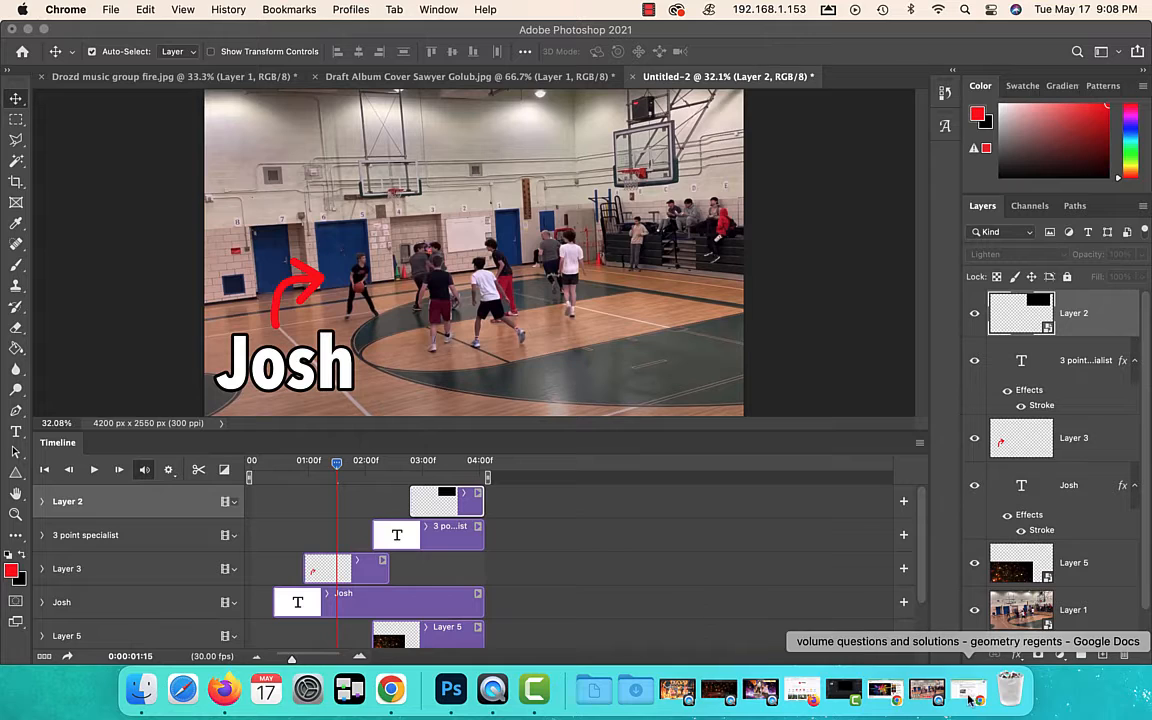
{"action": "left_click", "coordinate": [884, 700]}
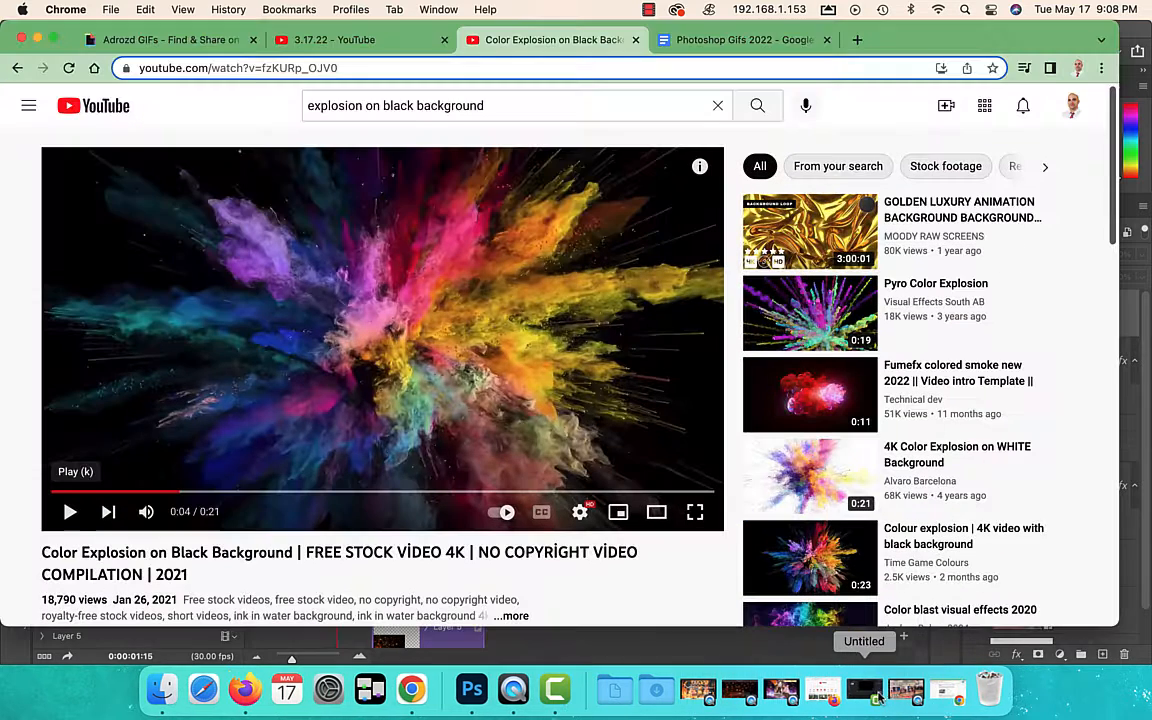
{"action": "left_click", "coordinate": [190, 40]}
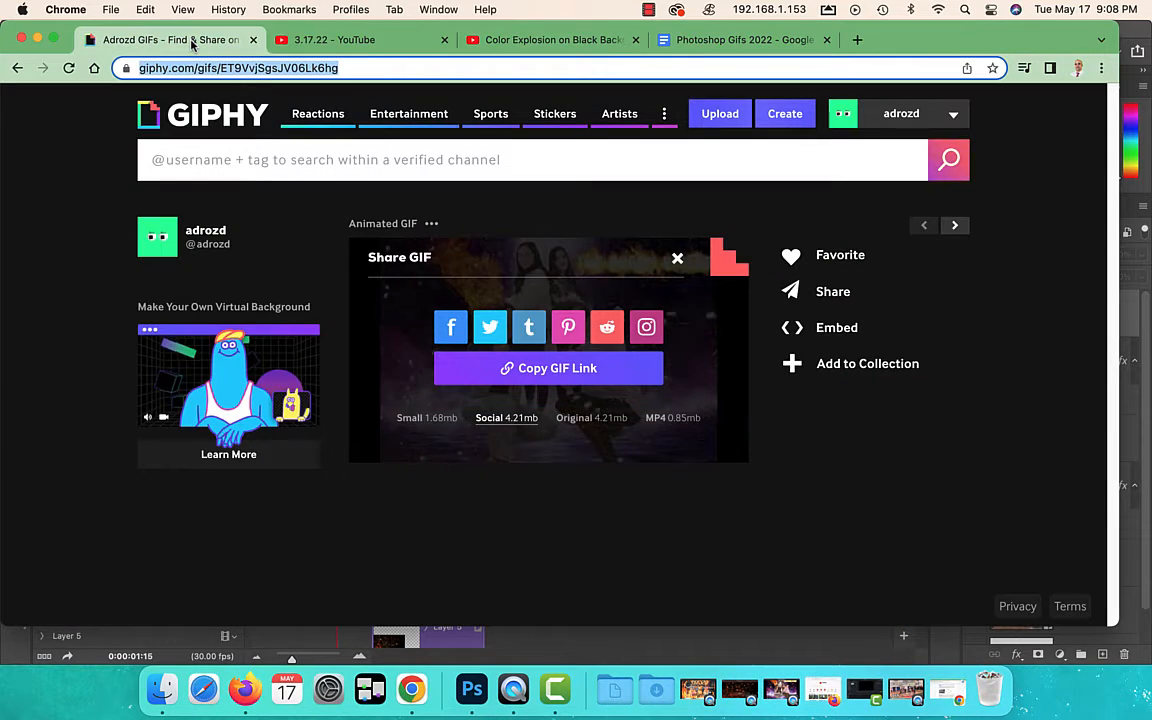
Upload josh 3 point.mp4 from Downloads to GIPHY as a public GIF, keeping the full clip length
{"action": "left_click", "coordinate": [738, 119]}
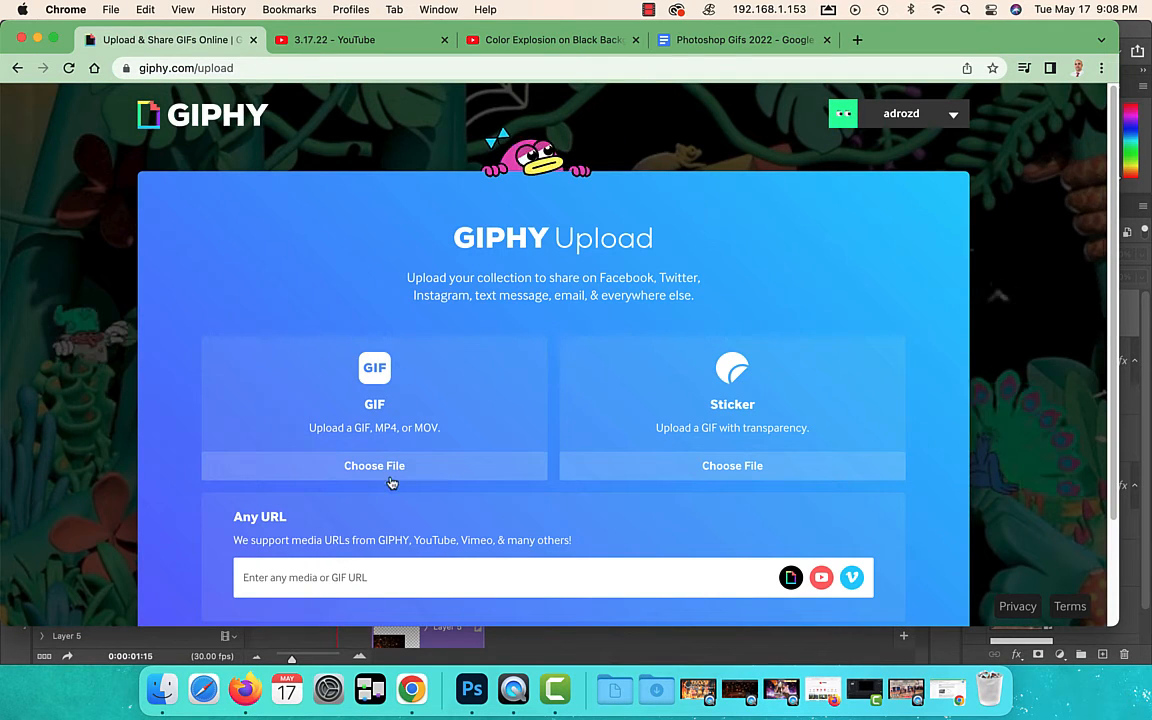
{"action": "left_click", "coordinate": [420, 466]}
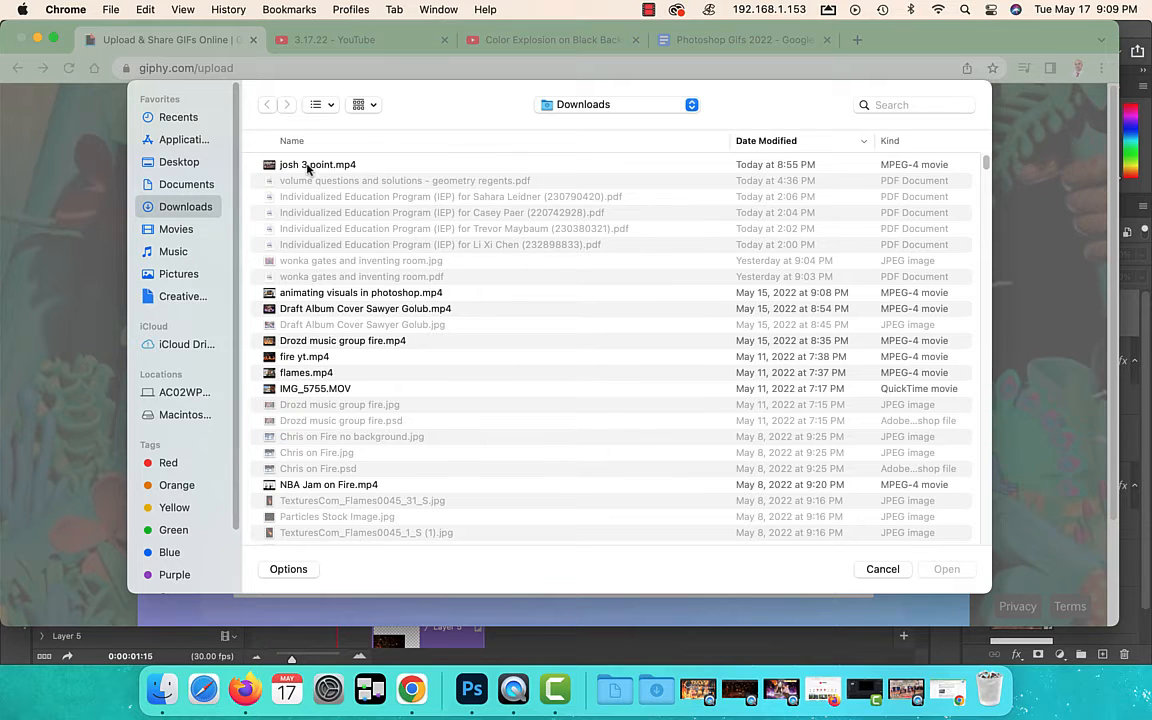
{"action": "double_click", "coordinate": [306, 164]}
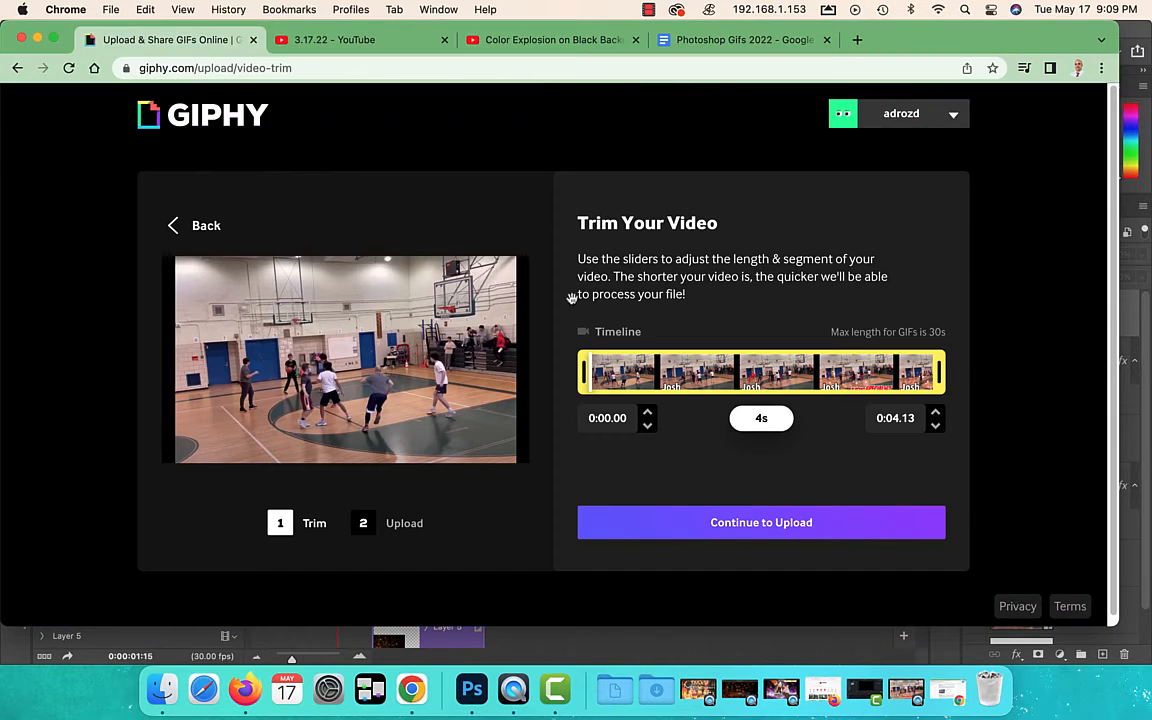
{"action": "left_click", "coordinate": [753, 535]}
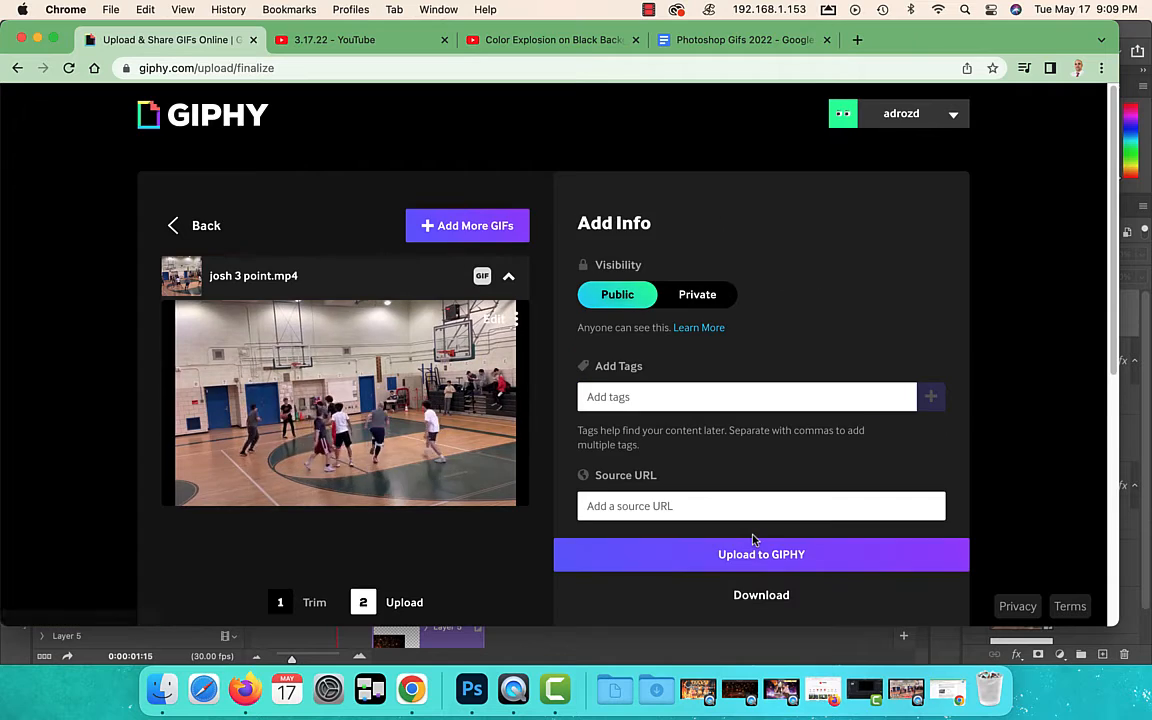
{"action": "left_click", "coordinate": [760, 550]}
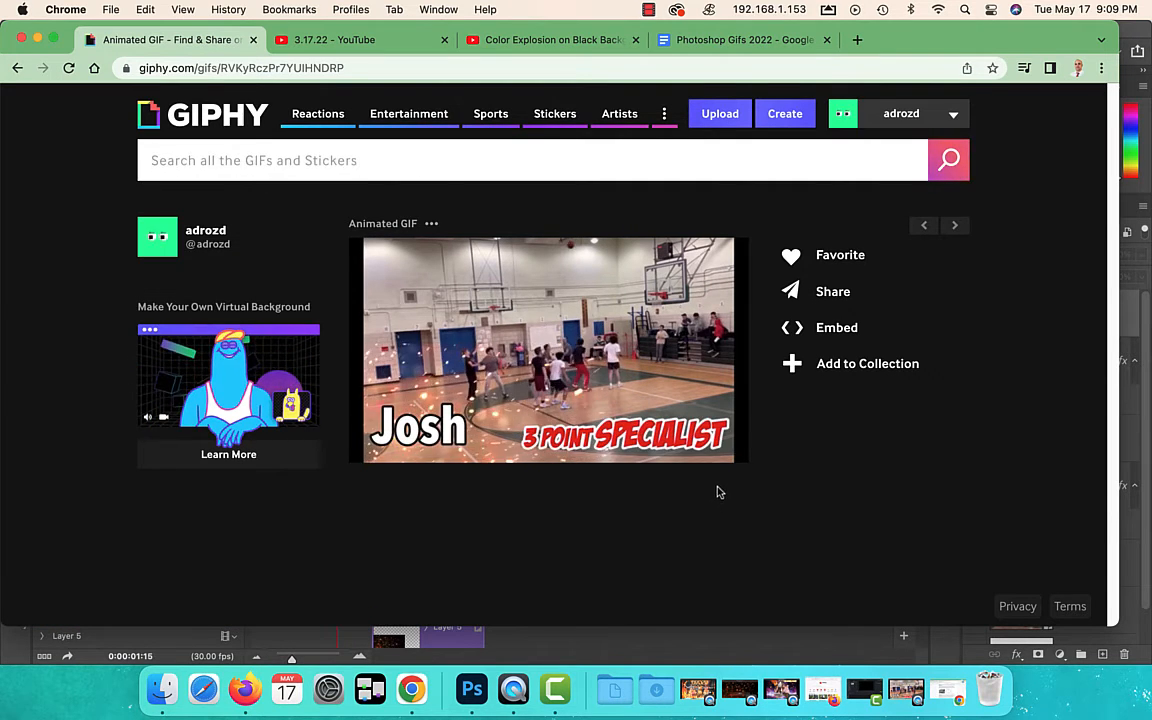
Copy the uploaded GIF's share link and insert the GIF by URL at the end of the Photoshop Gifs 2022 document
{"action": "left_click", "coordinate": [838, 296]}
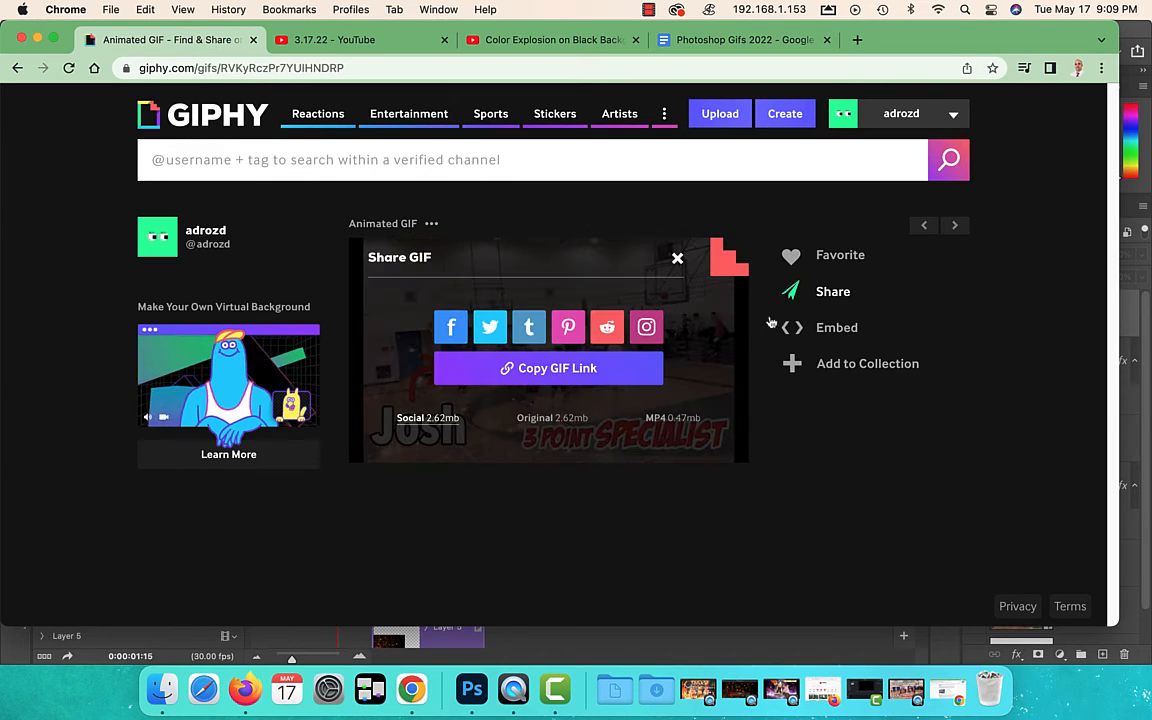
{"action": "left_click", "coordinate": [586, 368]}
{"action": "left_click", "coordinate": [730, 41]}
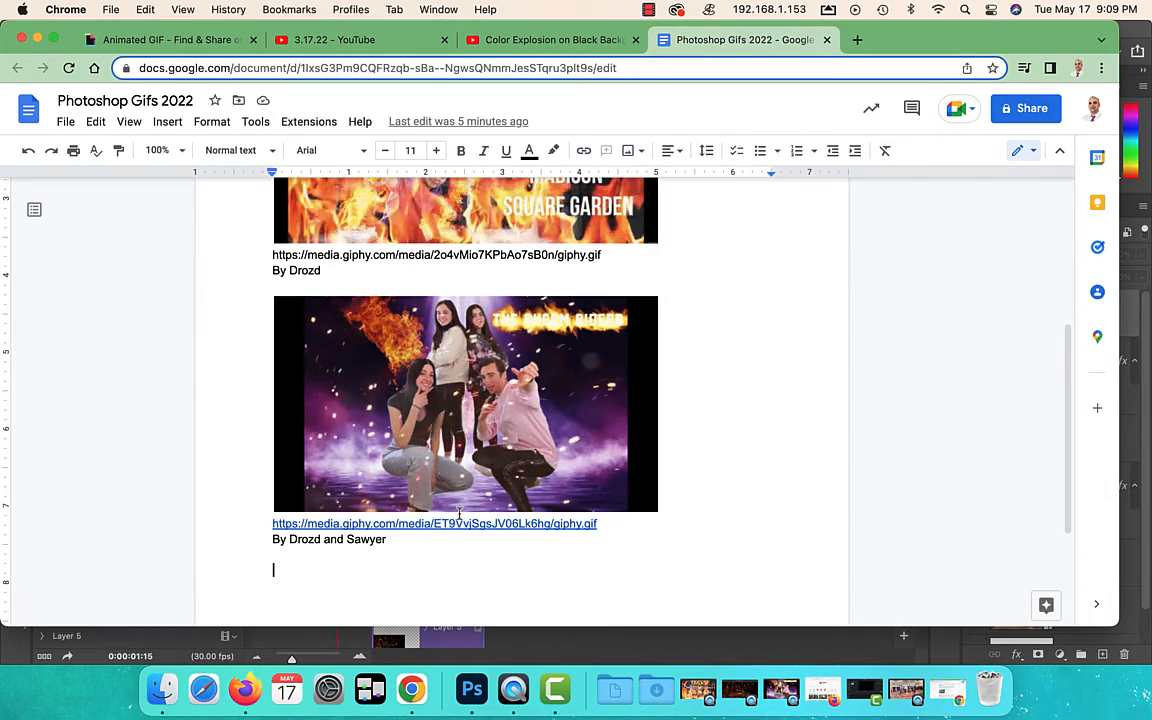
{"action": "left_click", "coordinate": [166, 121]}
{"action": "mouse_move", "coordinate": [242, 162]}
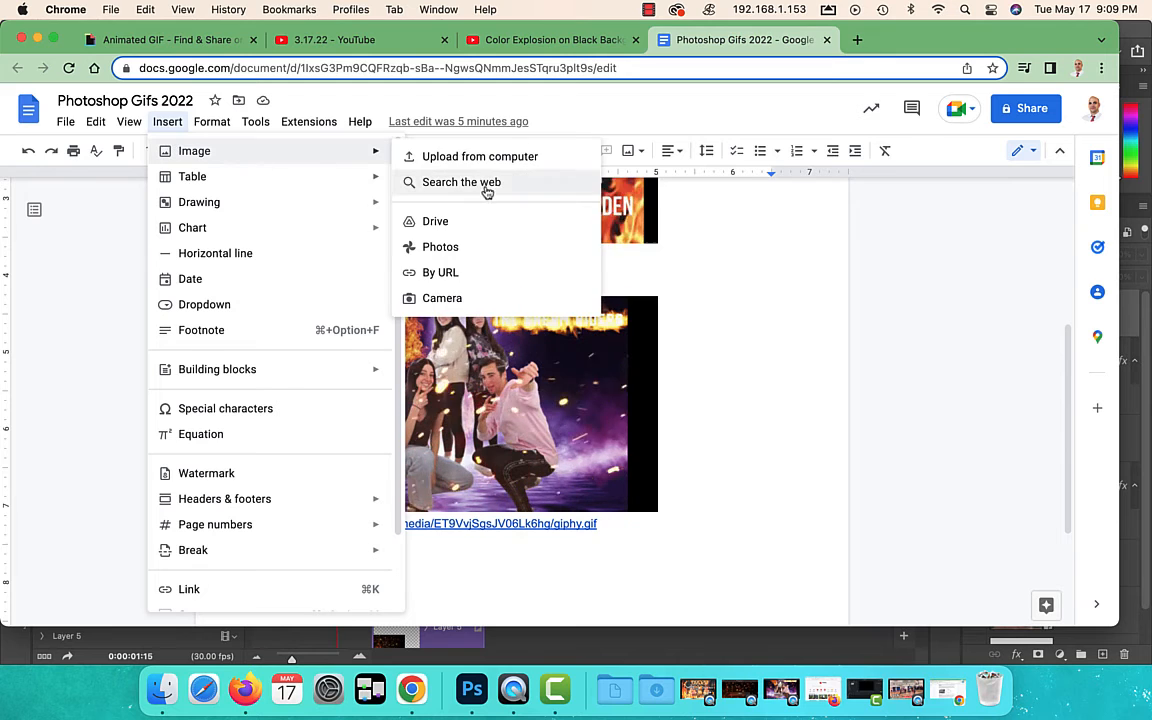
{"action": "left_click", "coordinate": [502, 271]}
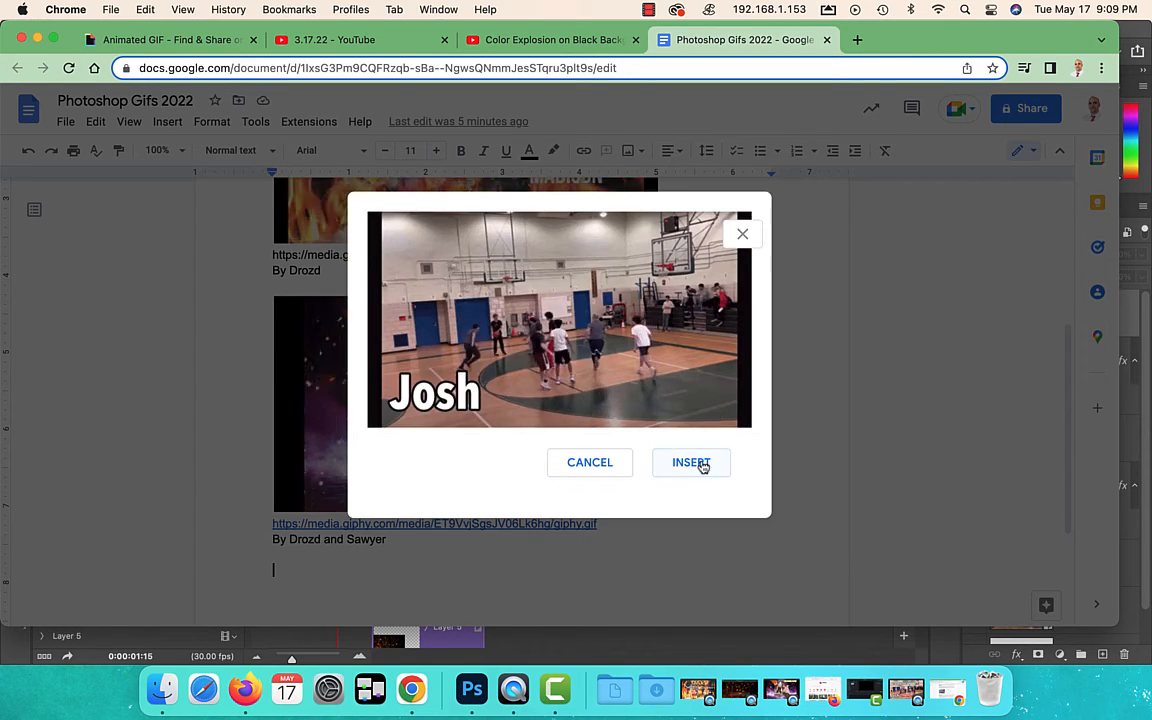
{"action": "left_click", "coordinate": [700, 464]}
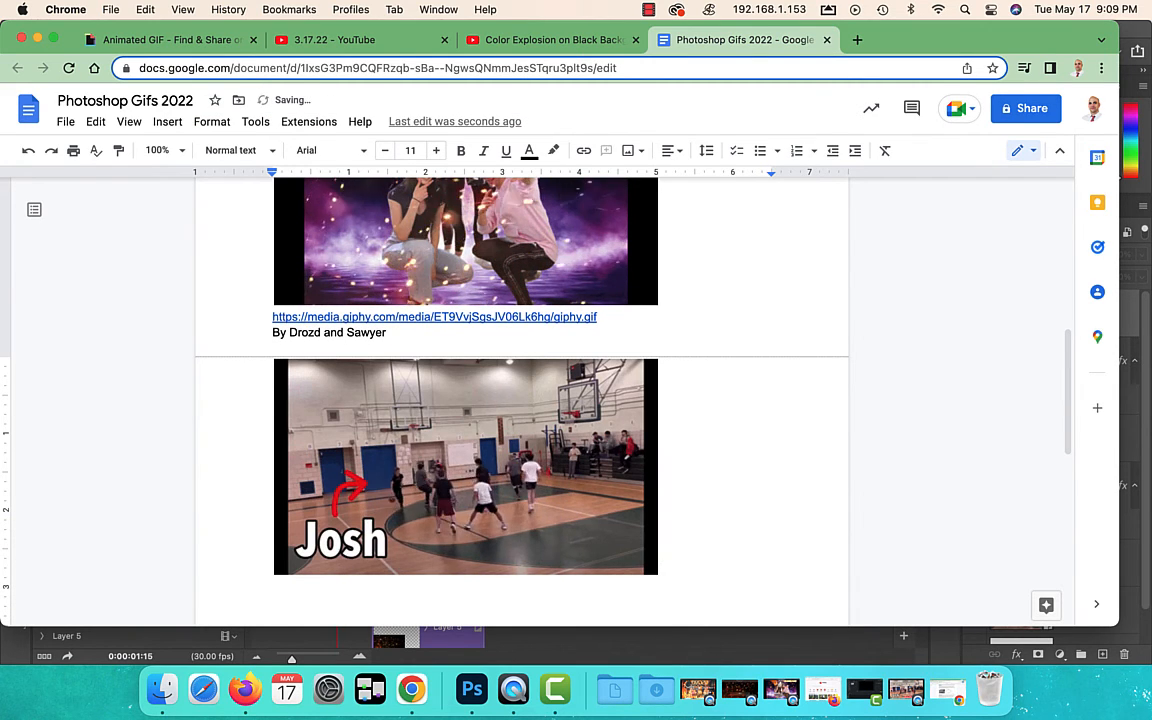
{"action": "type", "text": "https://media.giphy.com/media/RVKyRczPr7YUIHNDRP/giphy.gif"}
{"action": "key", "text": "Return"}
{"action": "type", "text": "By "}
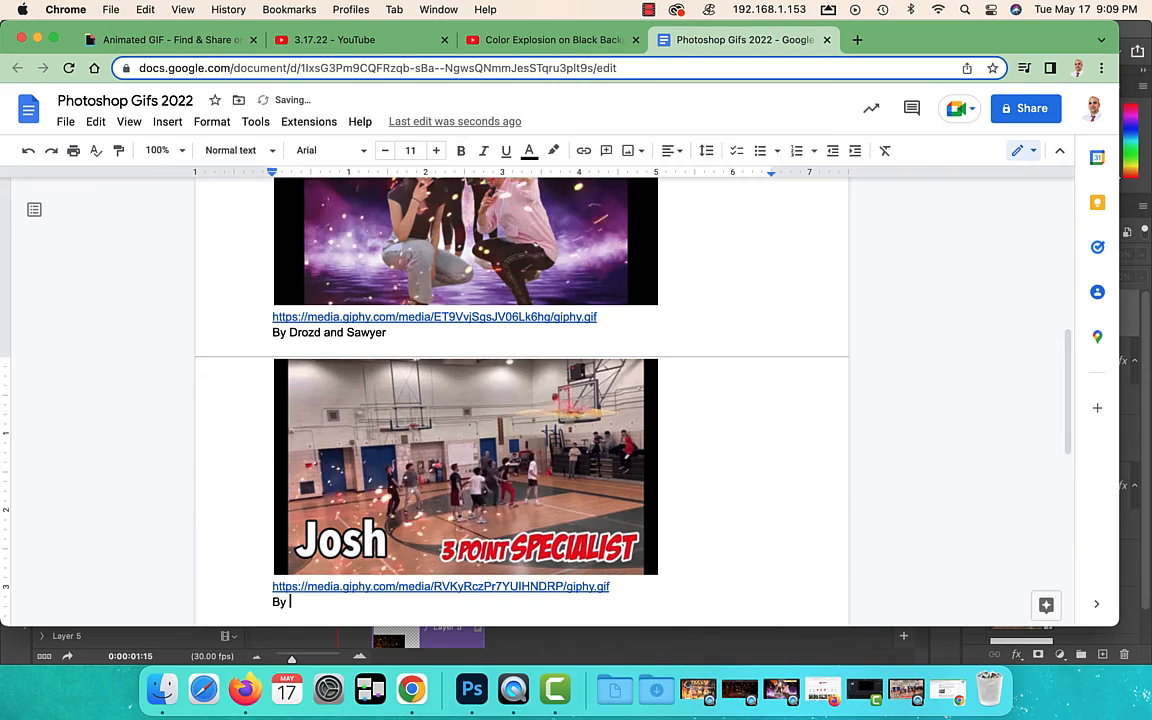
{"action": "type", "text": "Drozd and Josh"}
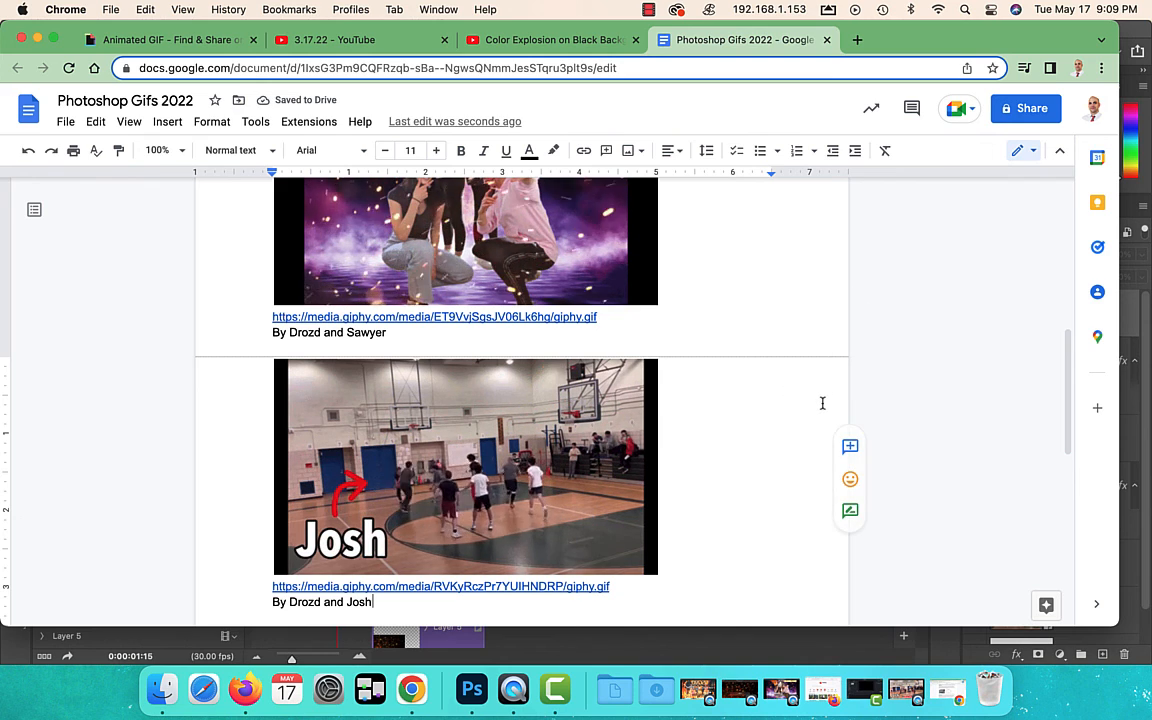
{"action": "scroll", "coordinate": [759, 403], "scroll_direction": "up", "scroll_amount": 10}
{"action": "scroll", "coordinate": [753, 401], "scroll_direction": "down", "scroll_amount": 15}
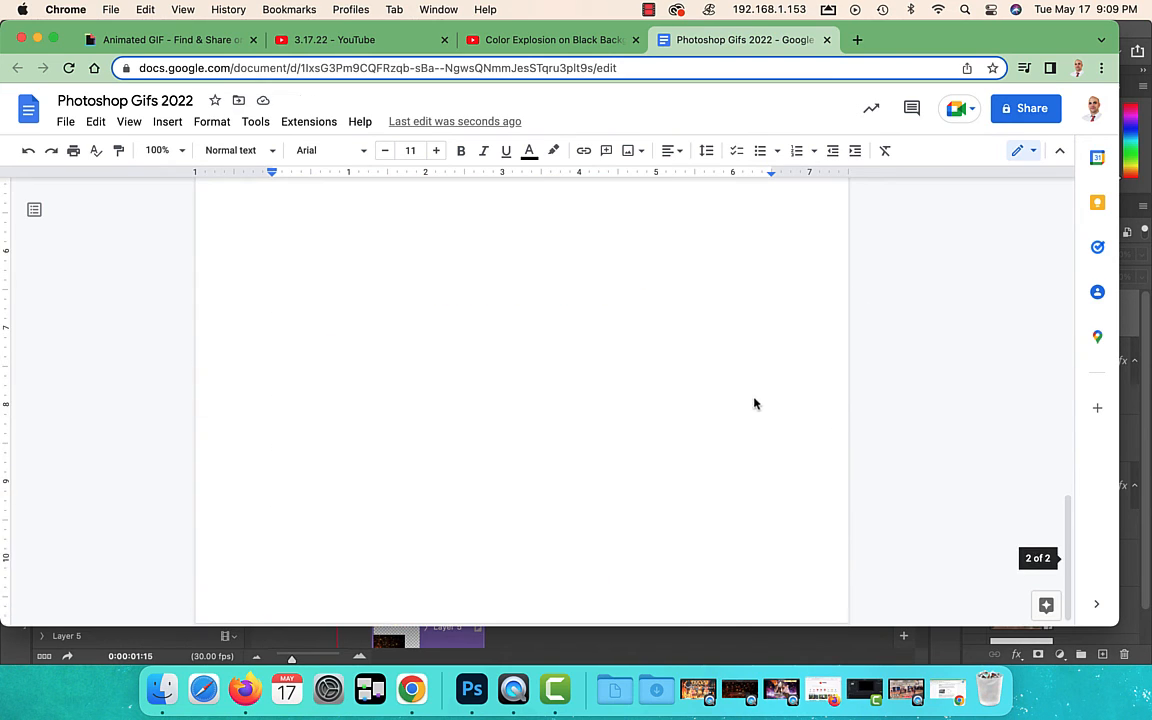
{"action": "scroll", "coordinate": [713, 379], "scroll_direction": "up", "scroll_amount": 2}
{"action": "scroll", "coordinate": [713, 379], "scroll_direction": "up", "scroll_amount": 1}
{"action": "left_click", "coordinate": [551, 426]}
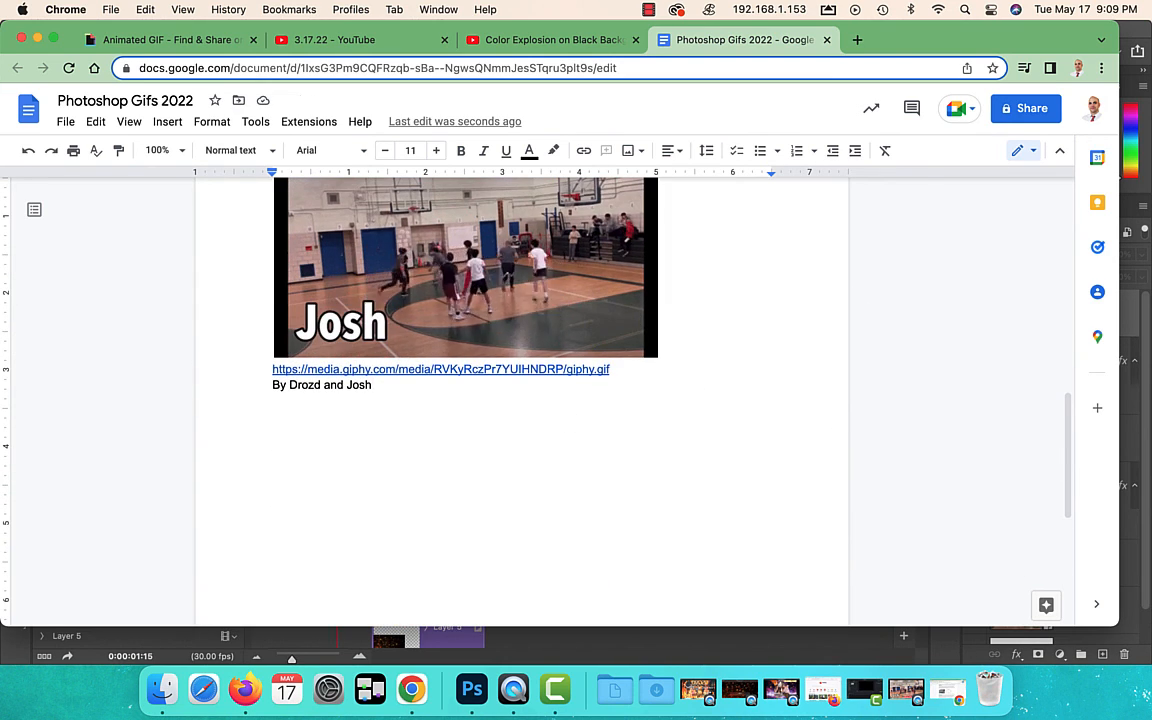
{"action": "left_click", "coordinate": [648, 9]}
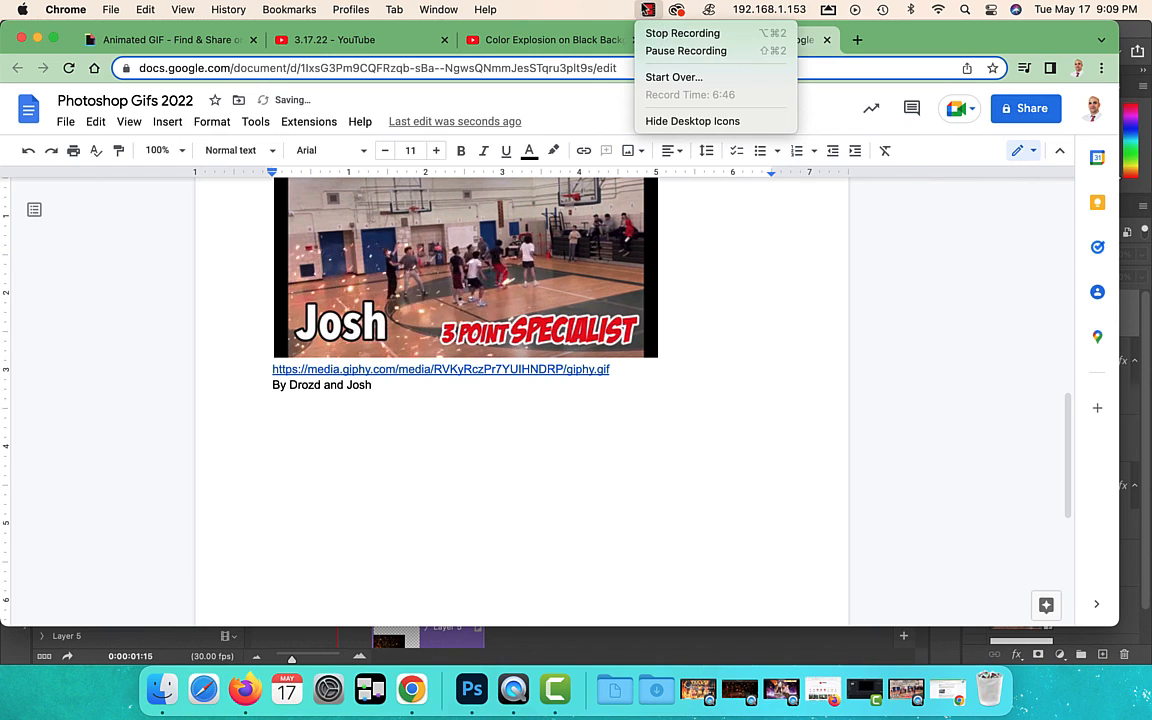